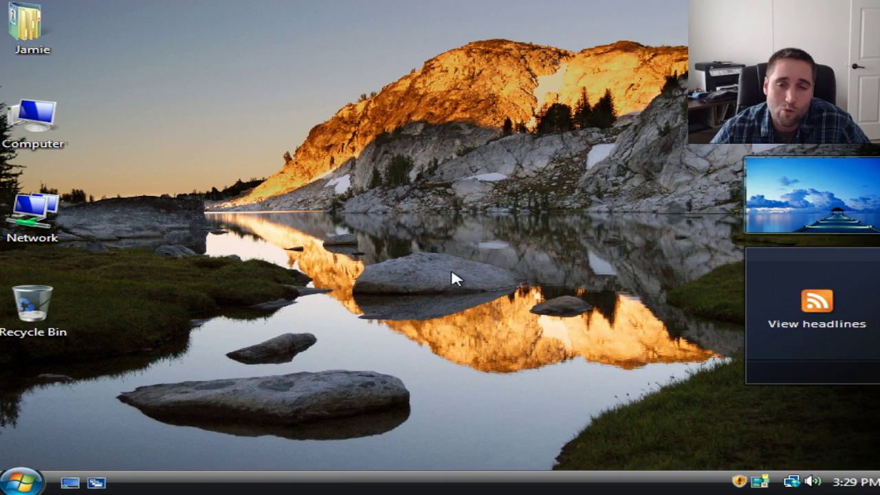
Select an empty area of the desktop wallpaper to focus the desktop.
click(427, 222)
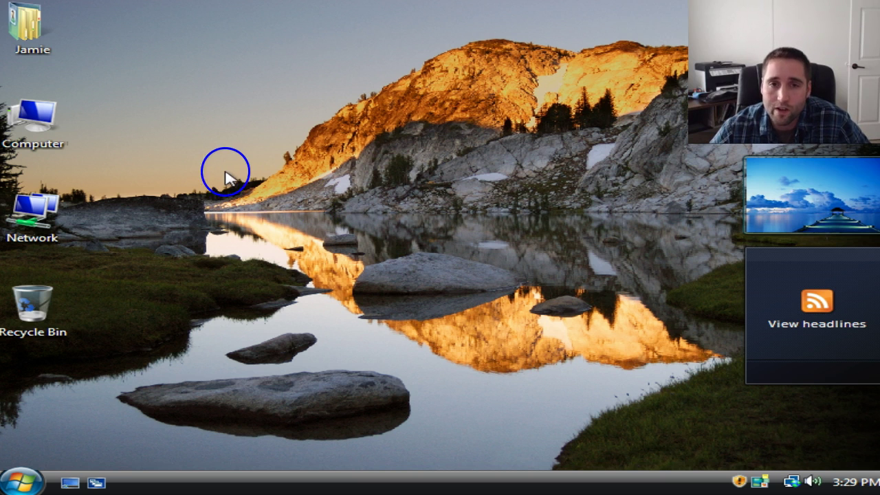
Open Computer's System properties, review the Vista Ultimate SP1 details, then close it with Alt+F4.
right_click(29, 117)
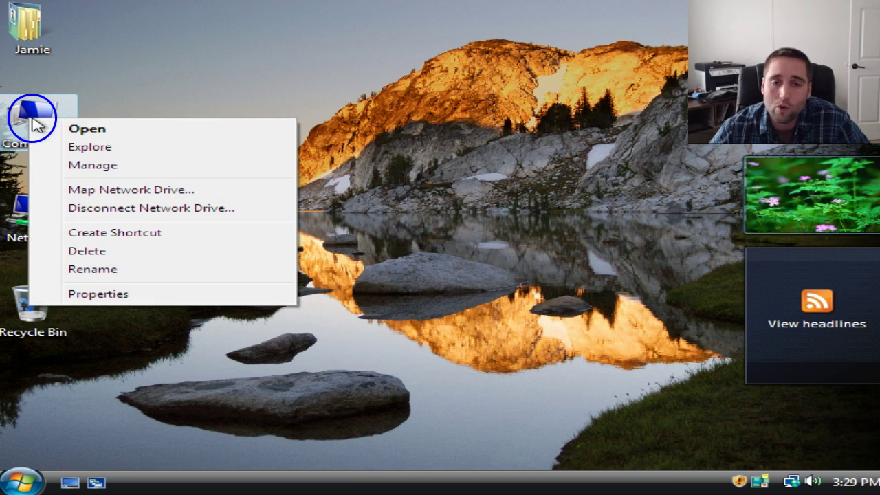
click(90, 293)
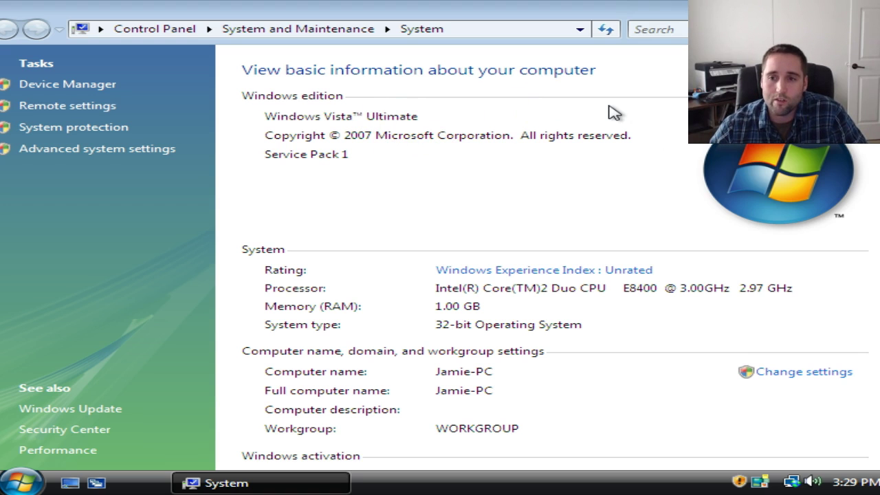
key(alt+F4)
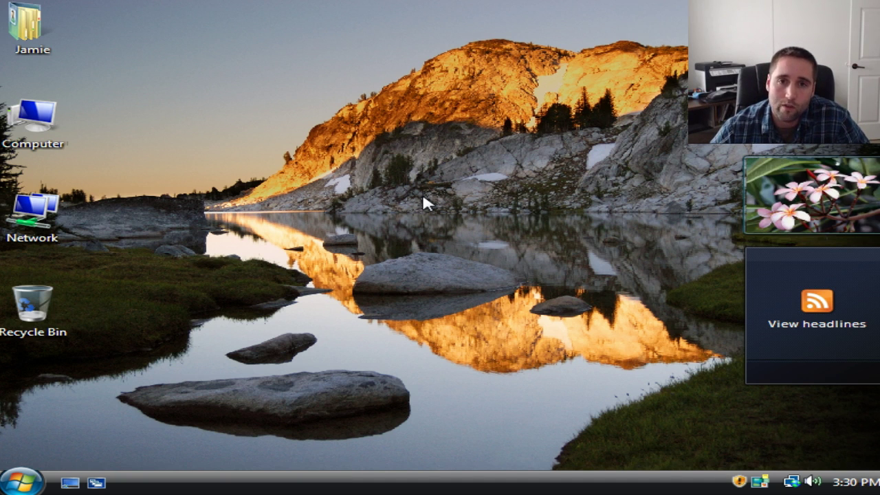
click(369, 207)
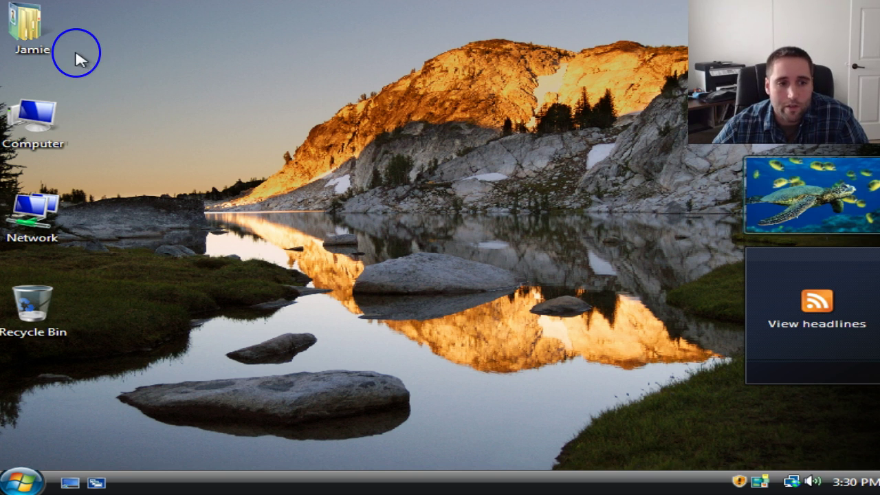
double_click(38, 43)
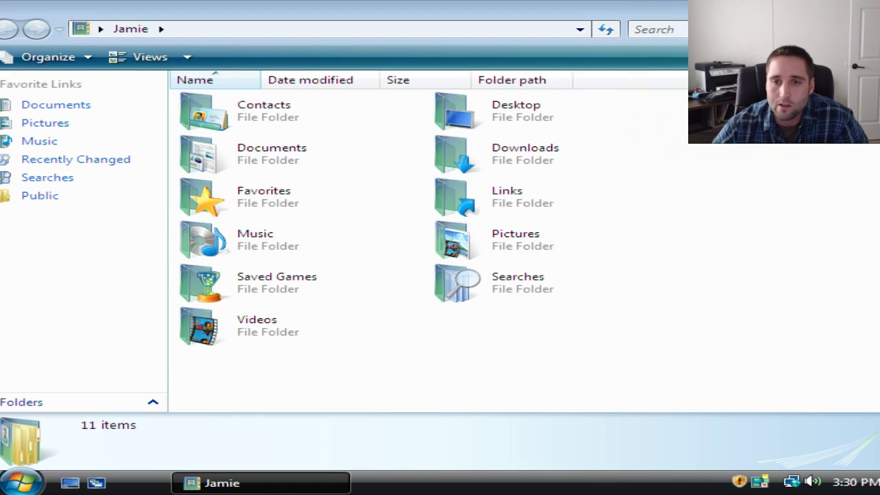
click(868, 9)
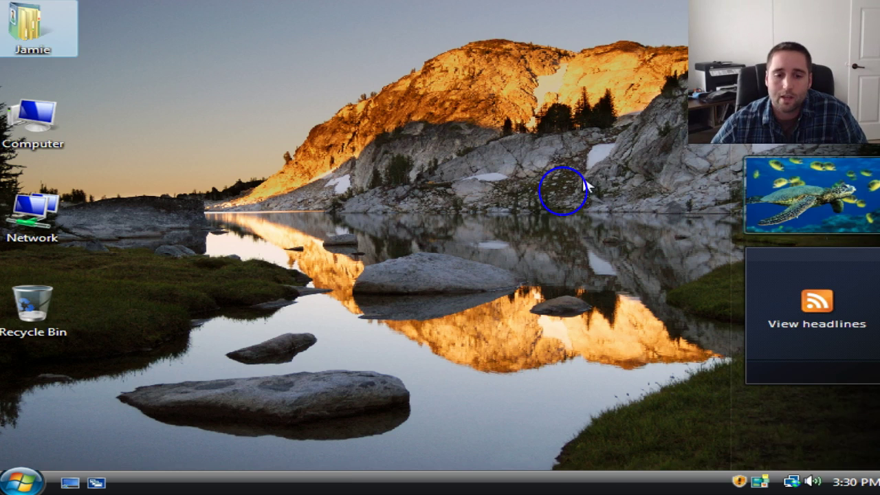
click(456, 217)
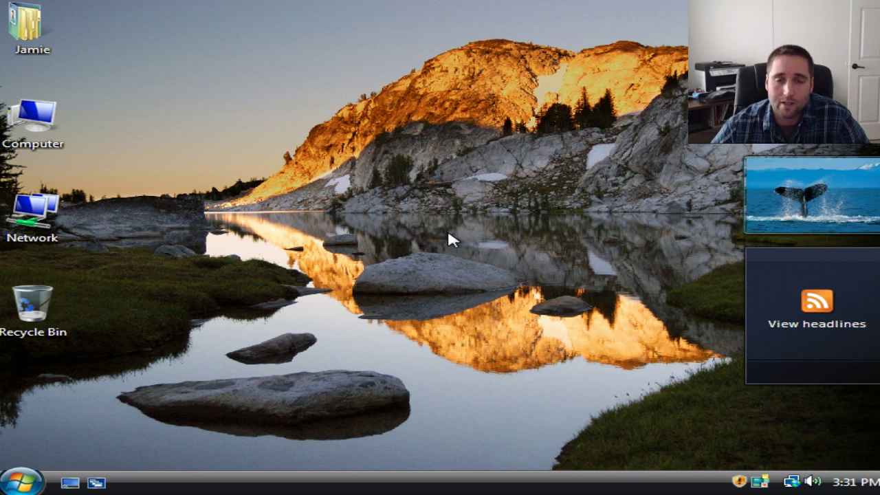
click(426, 238)
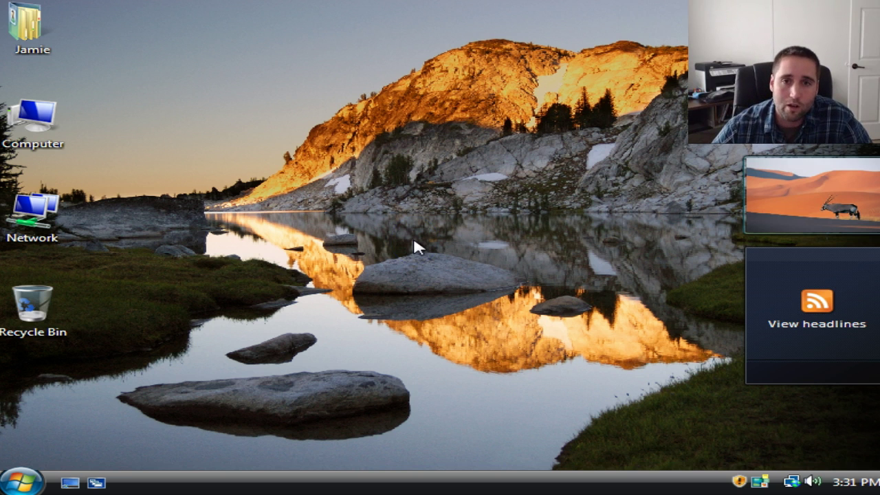
click(382, 271)
click(407, 268)
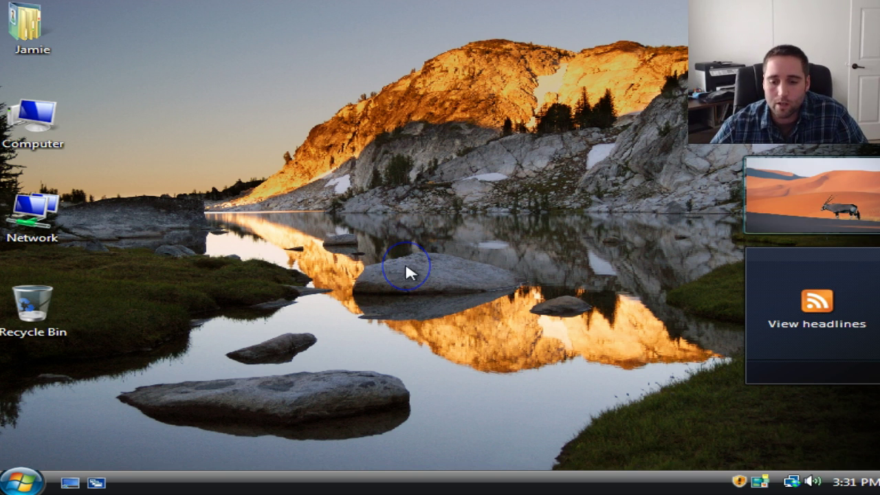
click(365, 263)
click(97, 363)
click(112, 345)
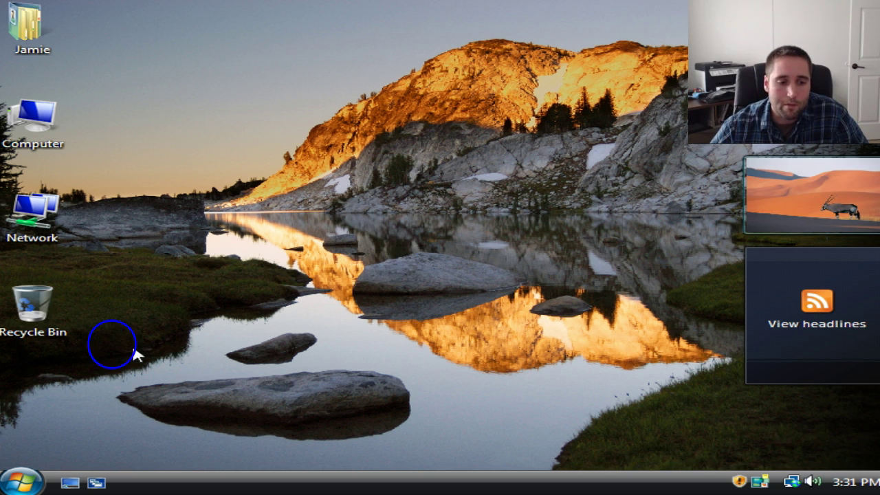
click(37, 385)
click(24, 396)
click(39, 390)
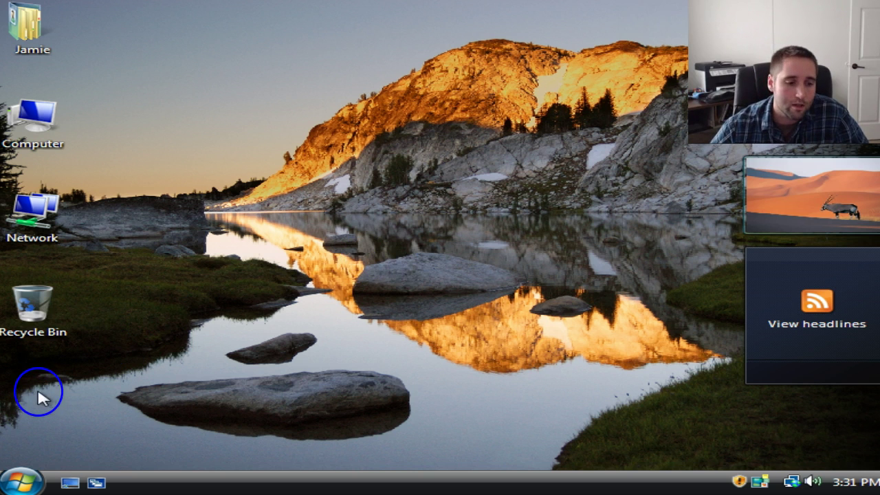
click(44, 379)
click(128, 367)
click(212, 323)
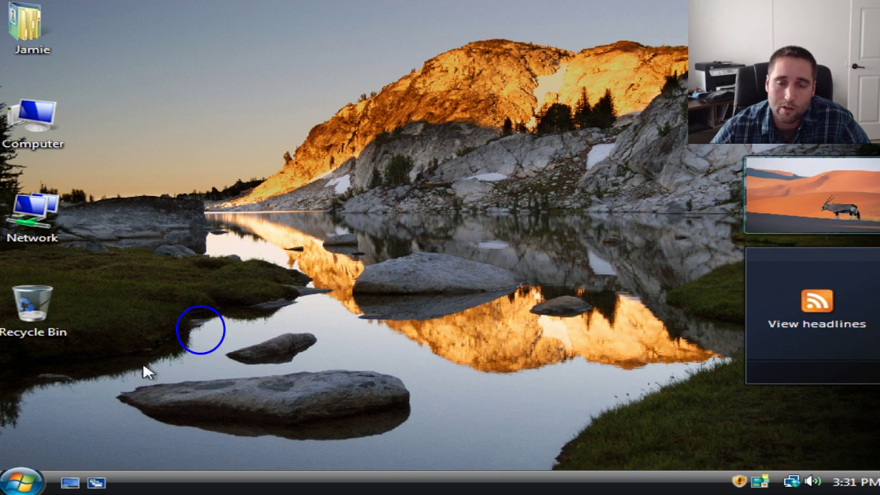
click(218, 319)
click(261, 276)
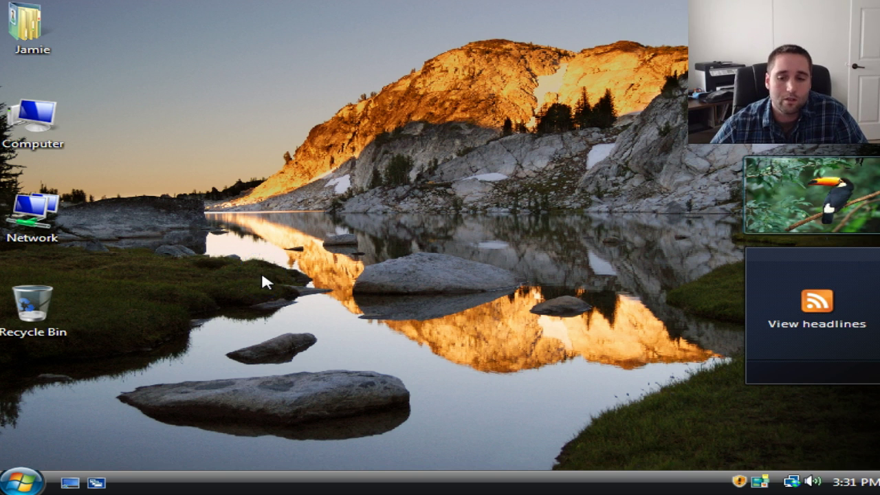
click(305, 238)
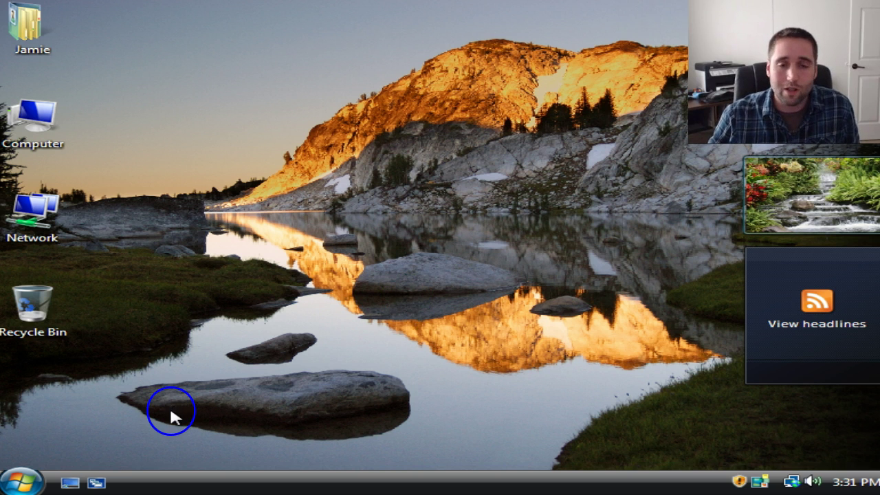
Restart the computer using the Start menu's shutdown options.
click(21, 480)
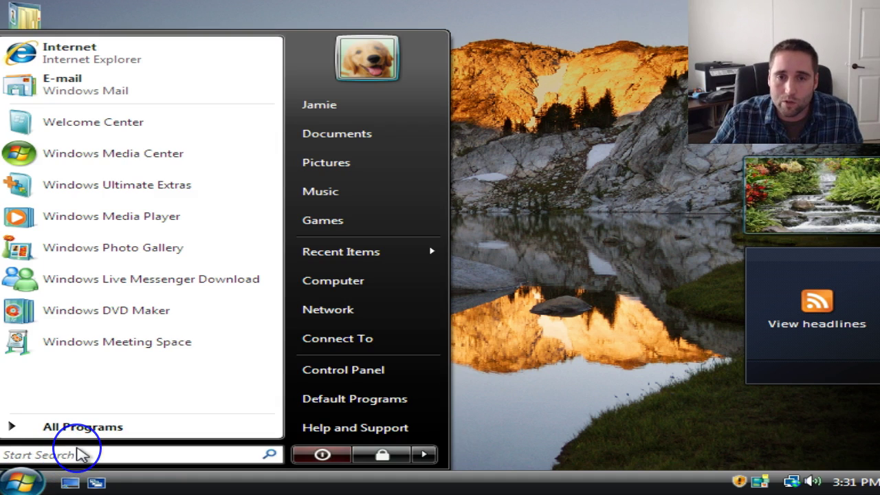
click(123, 426)
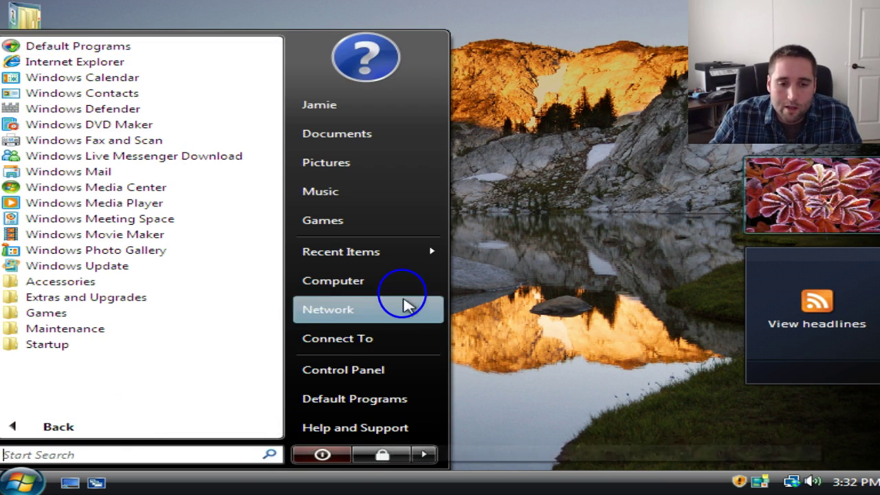
click(424, 455)
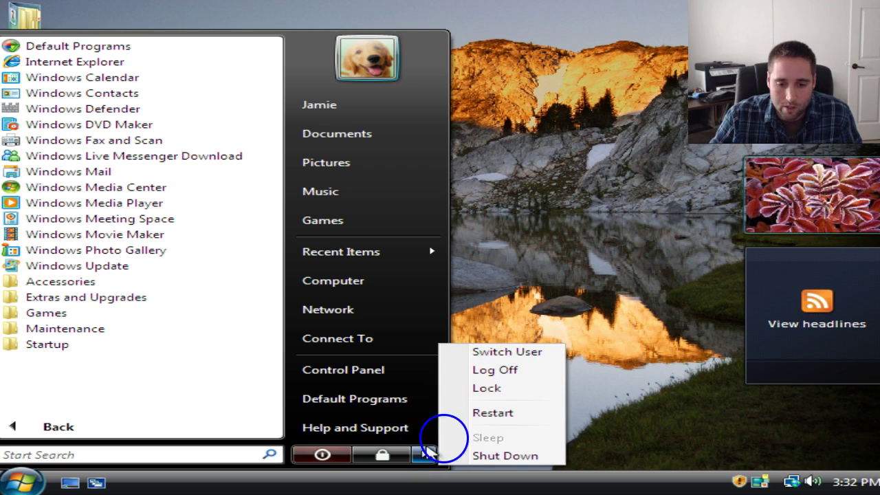
click(479, 414)
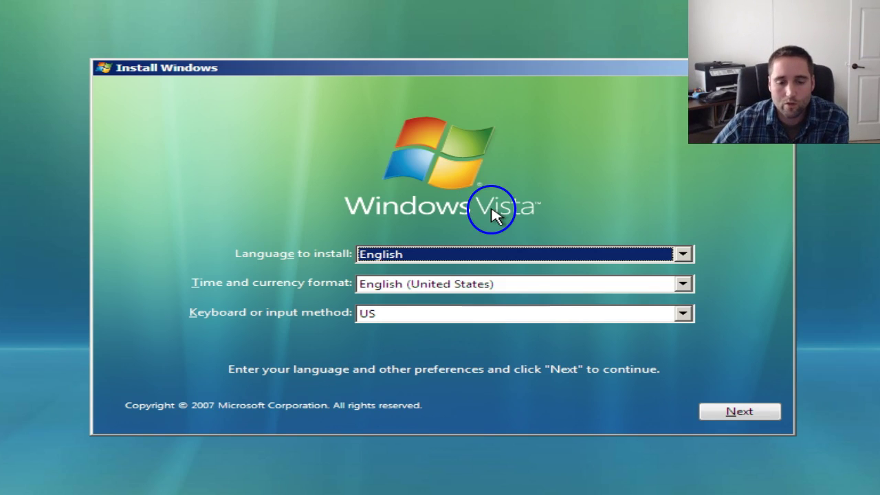
Accept English language and US keyboard settings, then choose Install now.
click(733, 410)
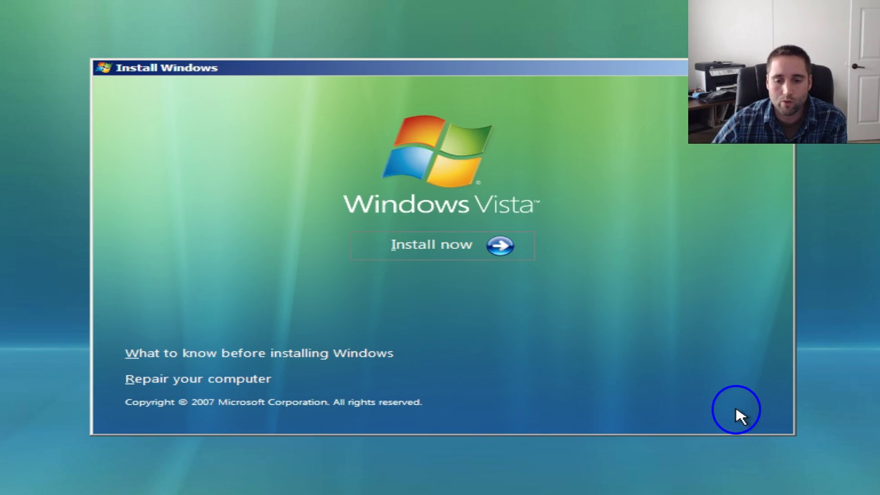
click(504, 251)
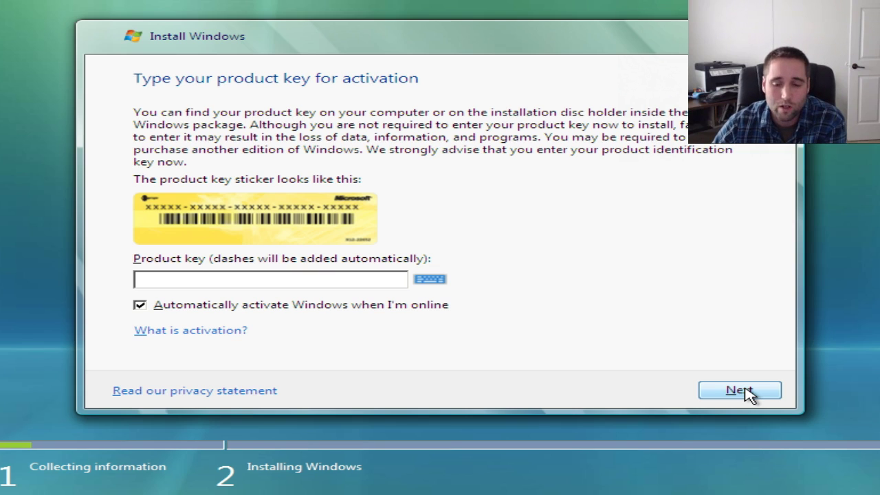
Leave the product key blank and answer No to entering it now.
click(739, 391)
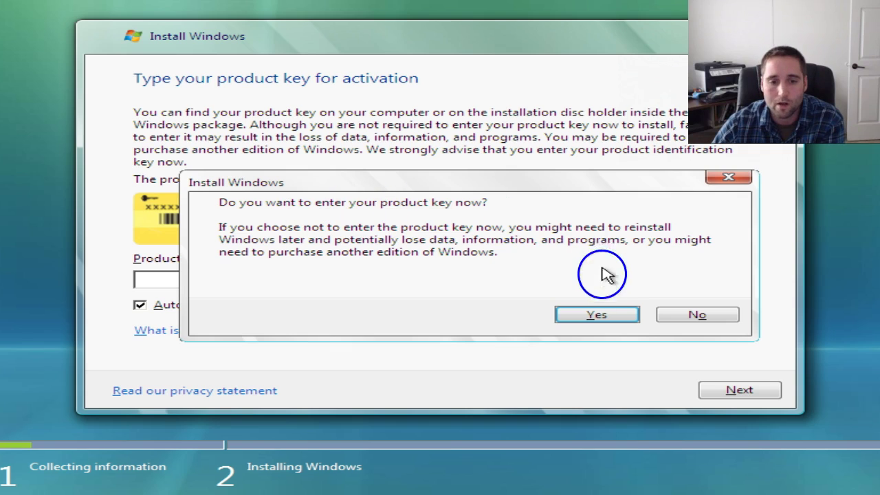
click(691, 318)
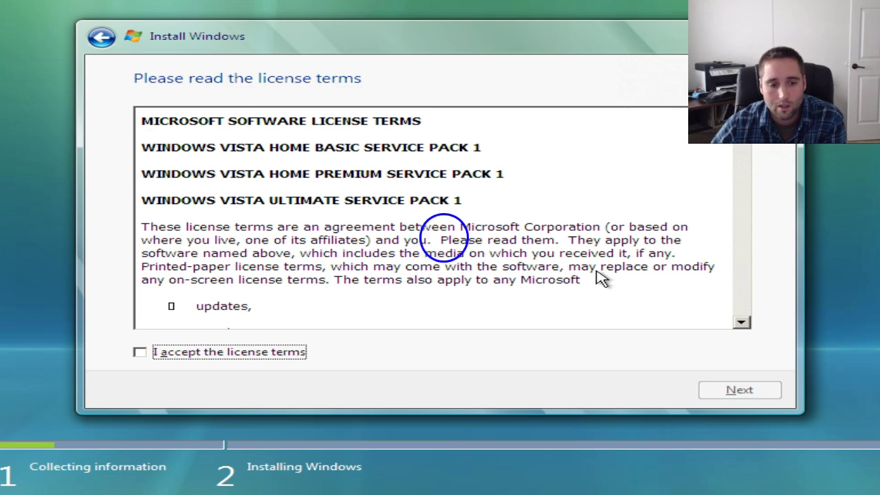
Tick 'I accept the license terms' and continue to the installation type choice.
click(282, 353)
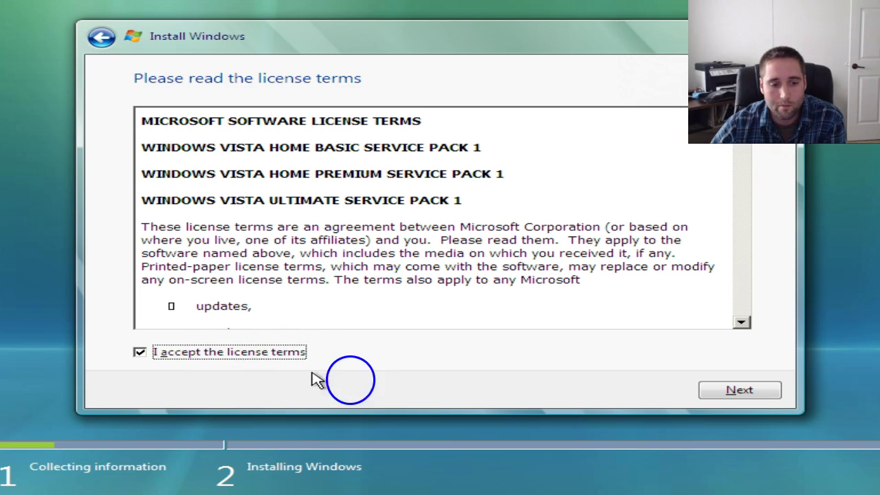
click(737, 392)
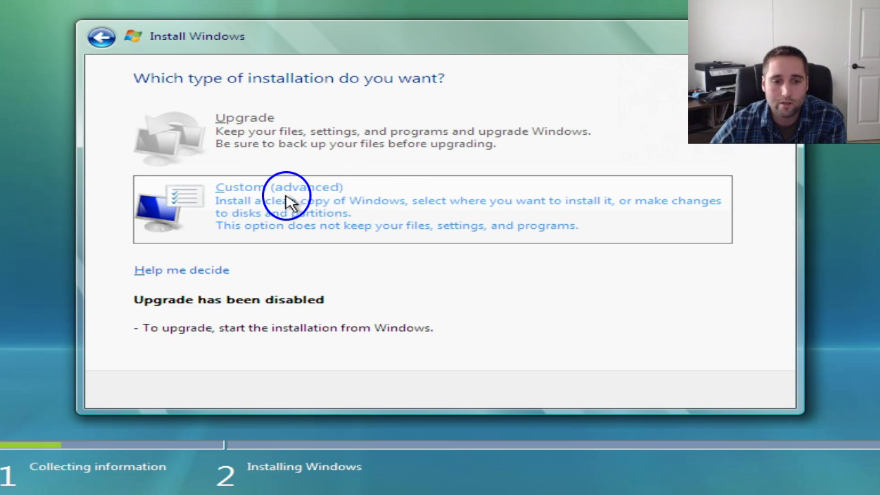
click(313, 220)
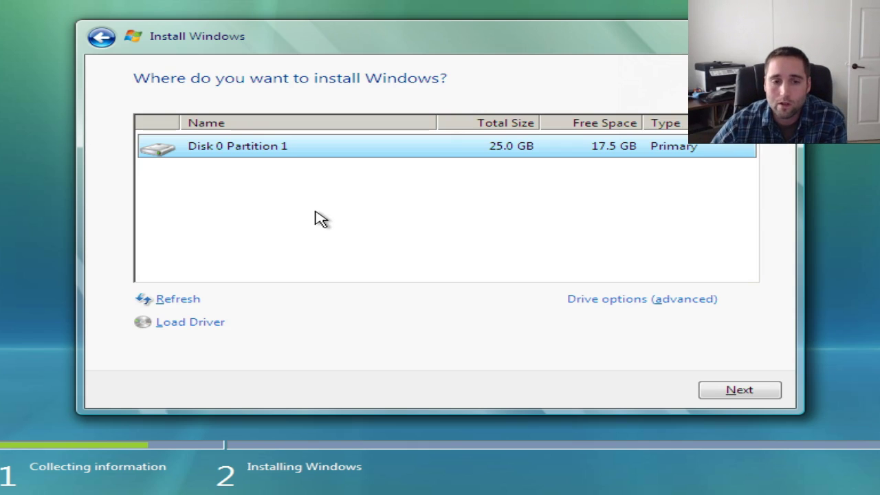
click(345, 177)
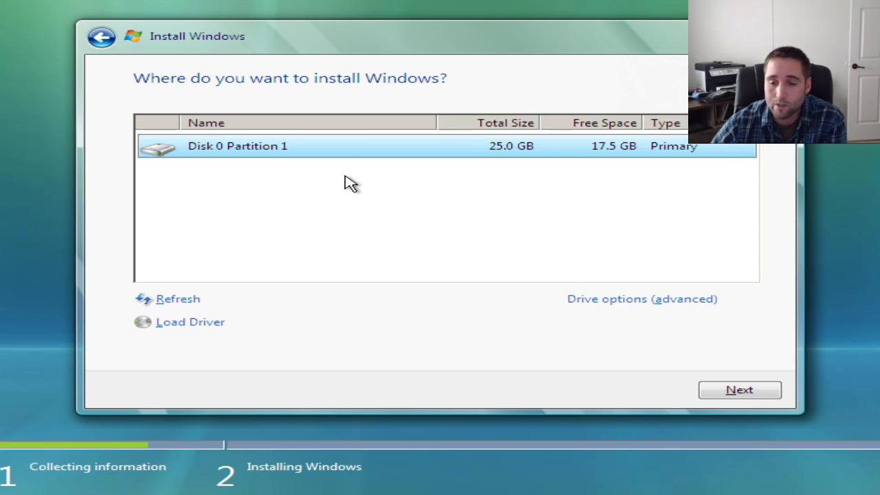
drag(356, 129, 346, 248)
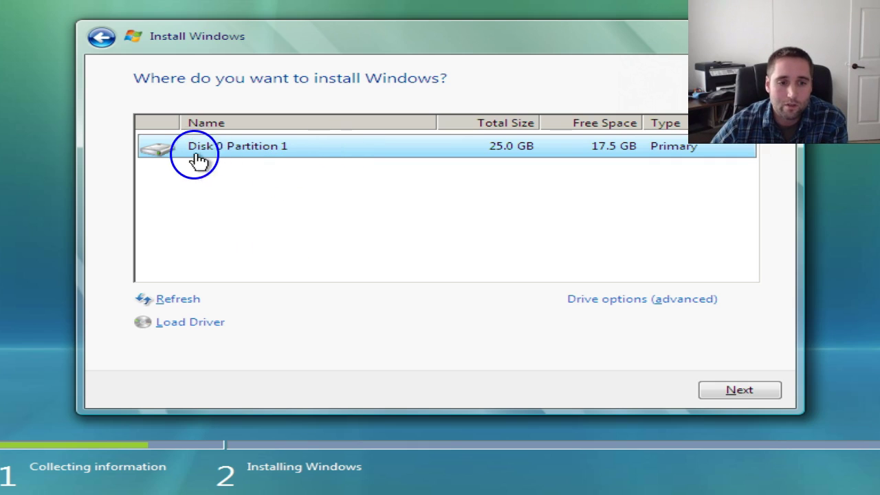
Delete the old Disk 0 partition through Drive options (advanced), confirming the warning.
click(614, 298)
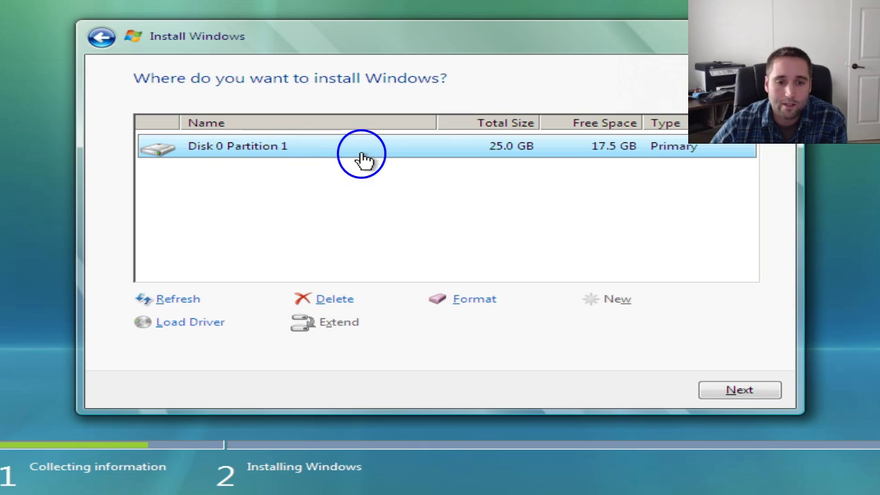
click(336, 301)
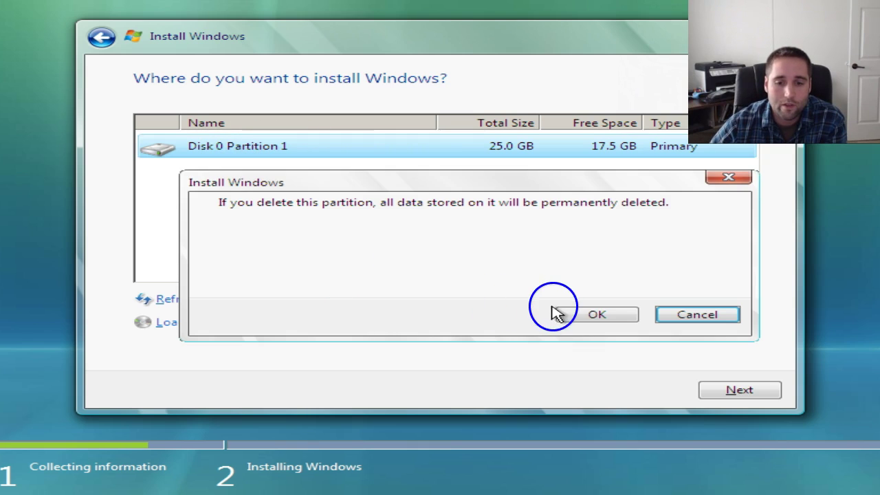
click(571, 314)
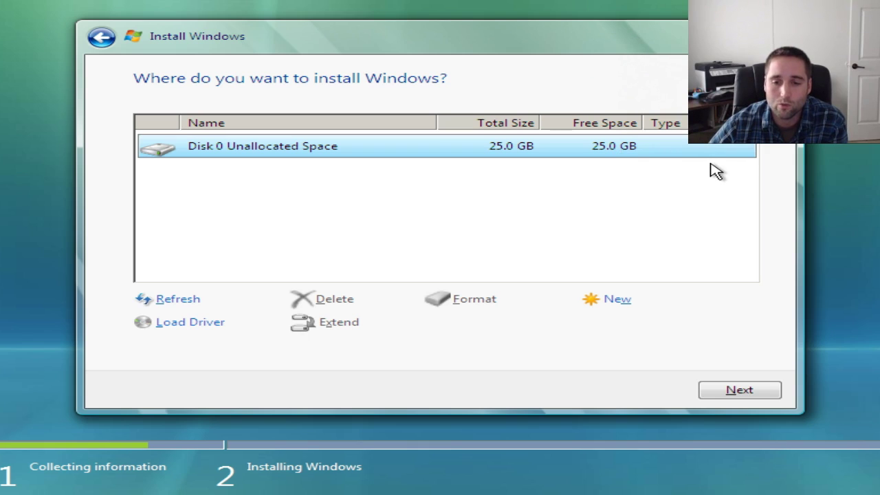
Create a new primary partition of 25598 MB covering the whole disk.
click(620, 303)
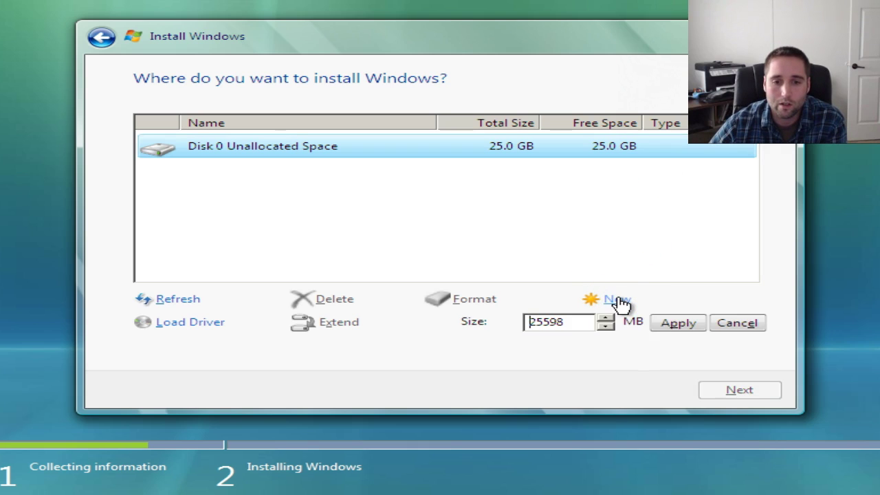
click(670, 321)
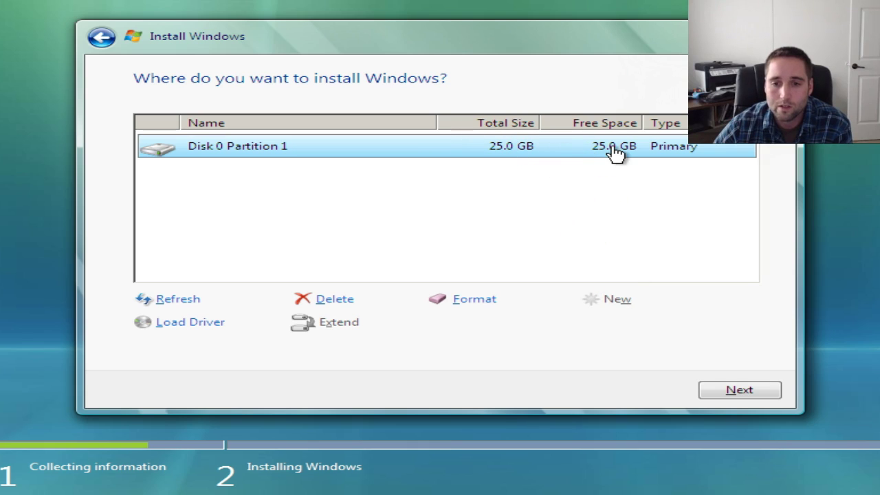
Format Disk 0 Partition 1, confirm with OK, and install Windows onto it.
click(473, 300)
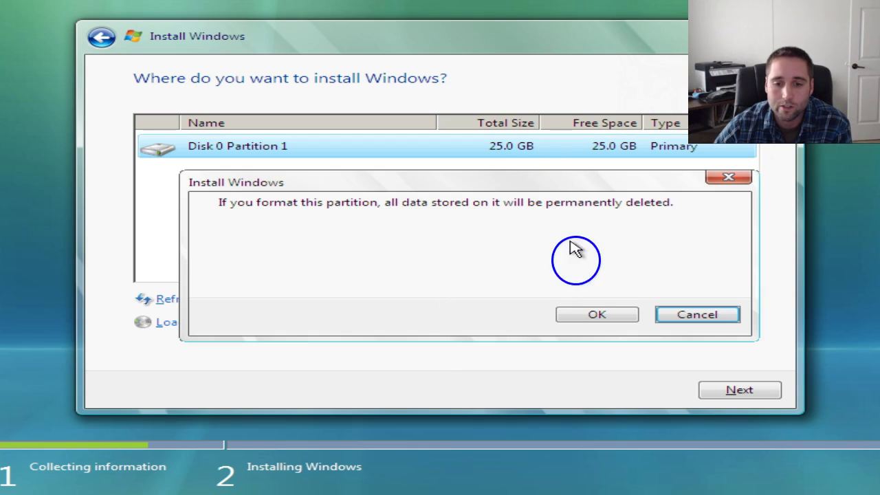
click(591, 316)
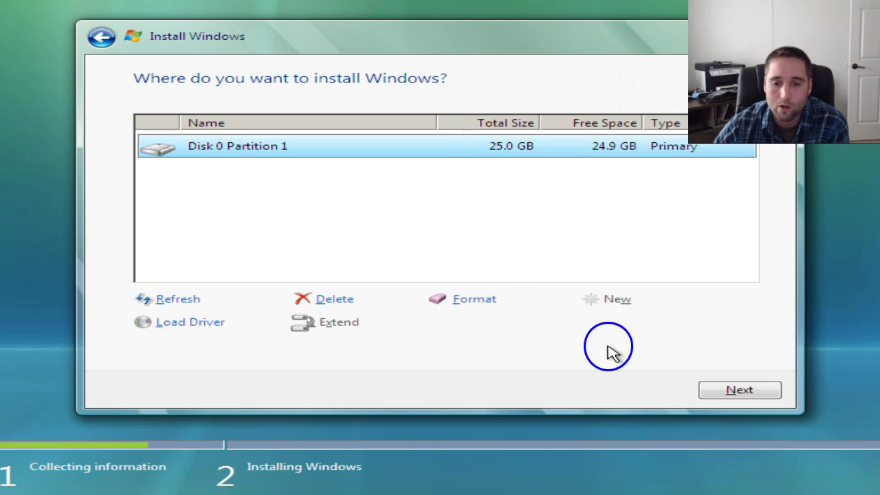
click(739, 395)
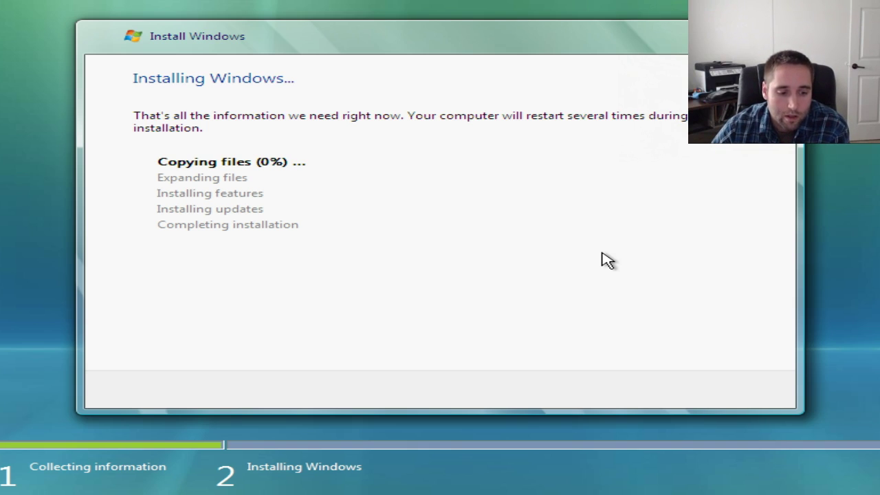
Select the Installing Windows window while setup copies files toward the restart.
click(594, 261)
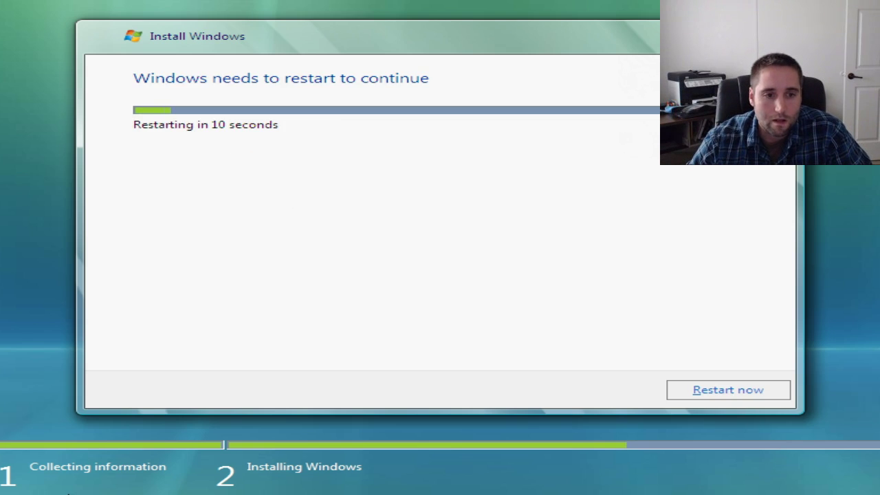
Restart the computer now and continue to the Set Up Windows user name page.
click(715, 390)
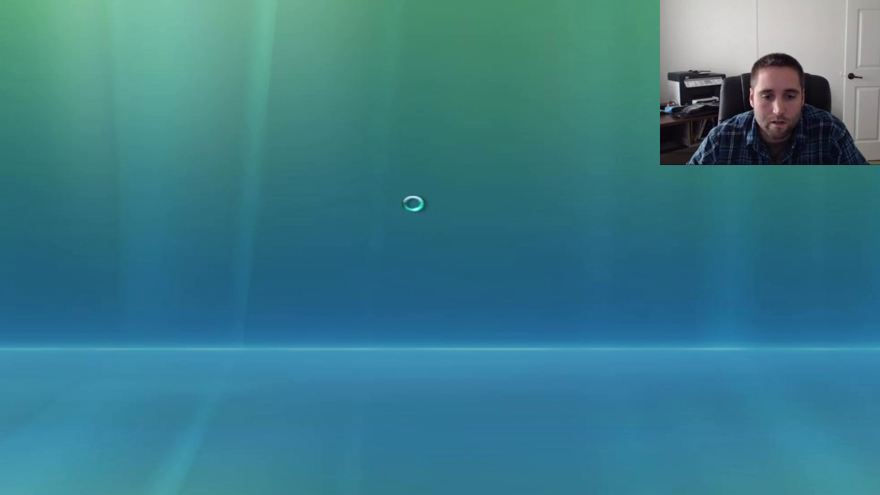
click(412, 203)
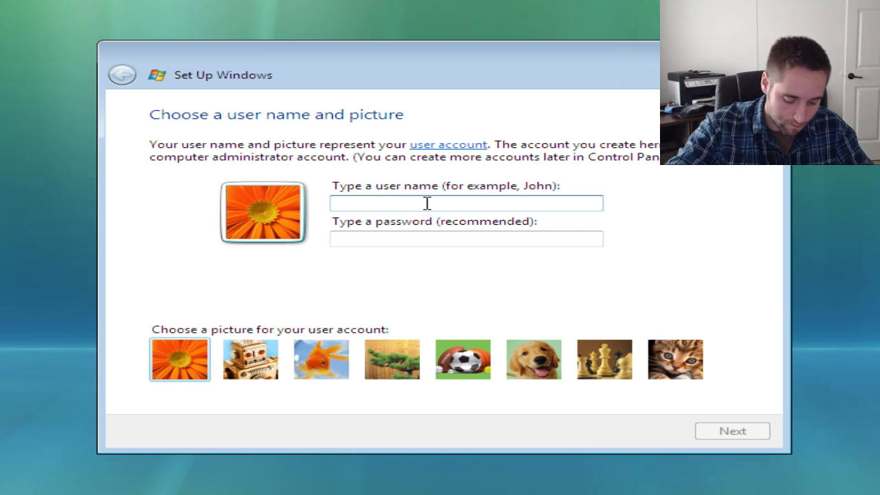
Enter a user name, pick the dog account picture, and continue to the computer name page.
text(Jamie)
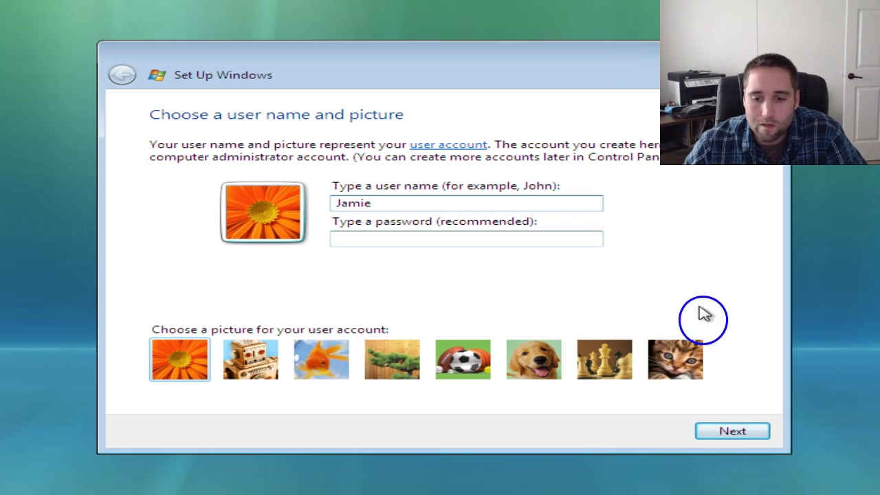
click(543, 355)
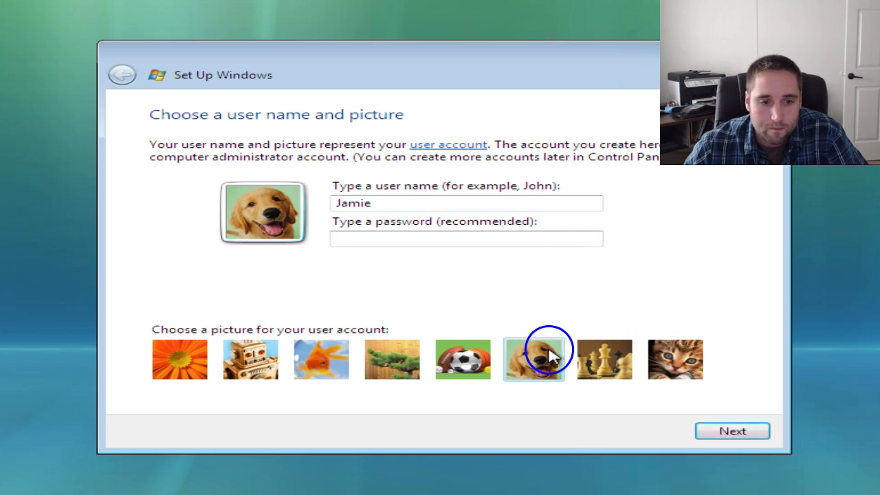
click(732, 440)
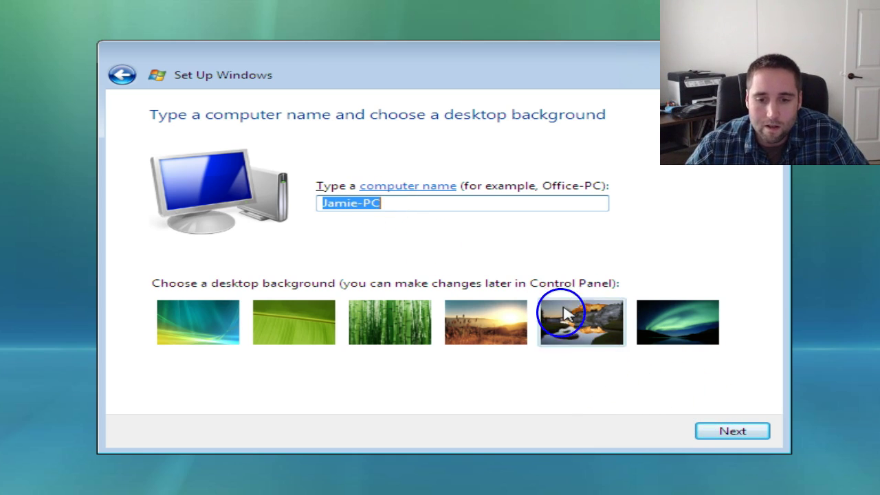
Choose the mountain-lake desktop background and accept the recommended update settings.
click(579, 332)
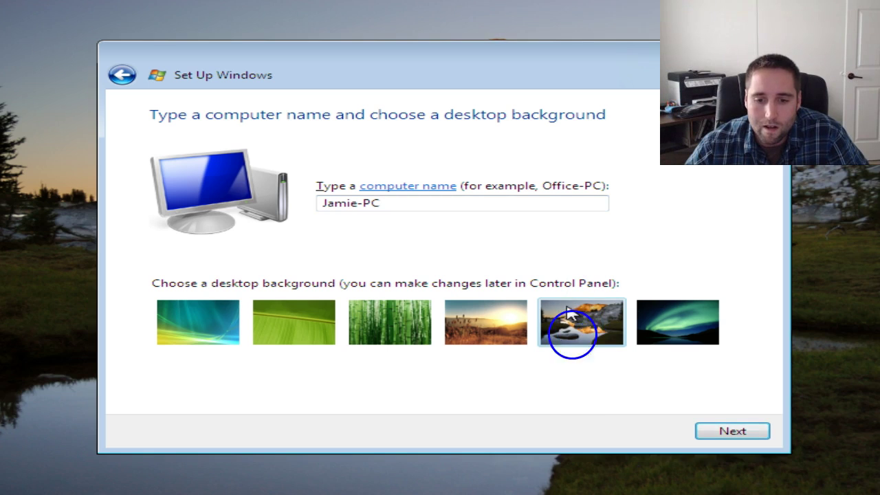
click(723, 429)
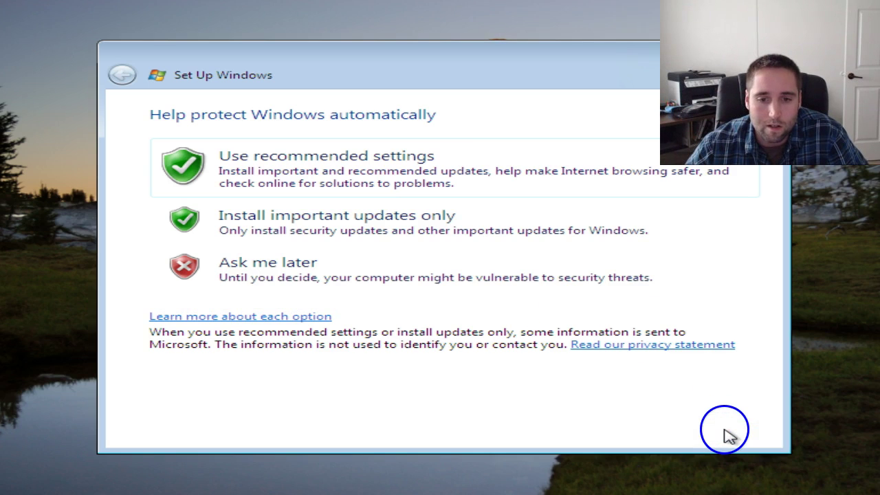
click(247, 153)
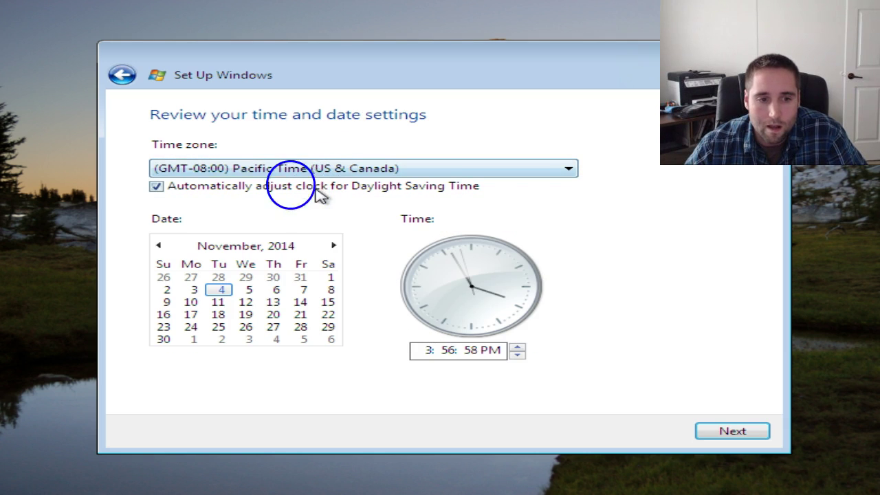
Set the time zone to (GMT-05:00) Eastern Time (US & Canada) and confirm.
click(569, 171)
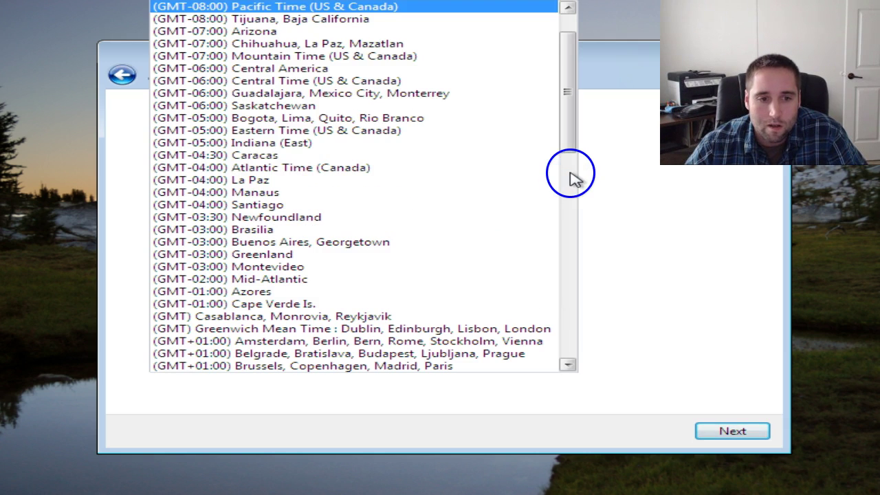
click(332, 130)
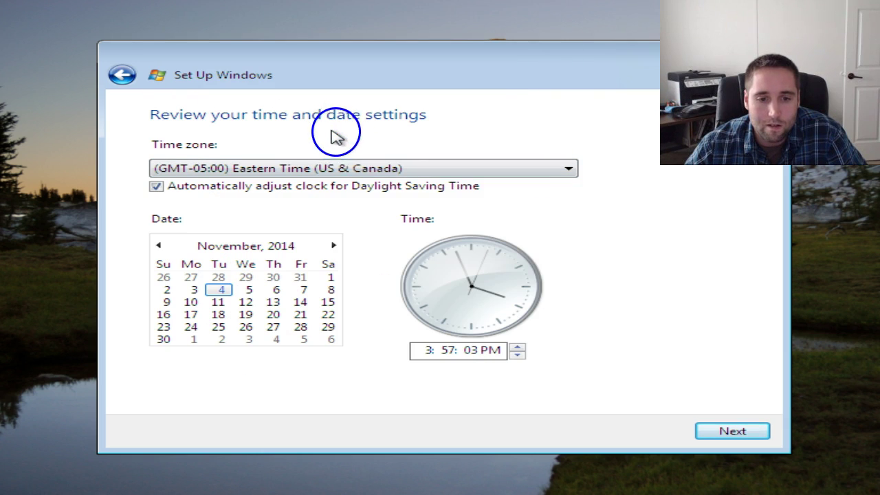
click(711, 429)
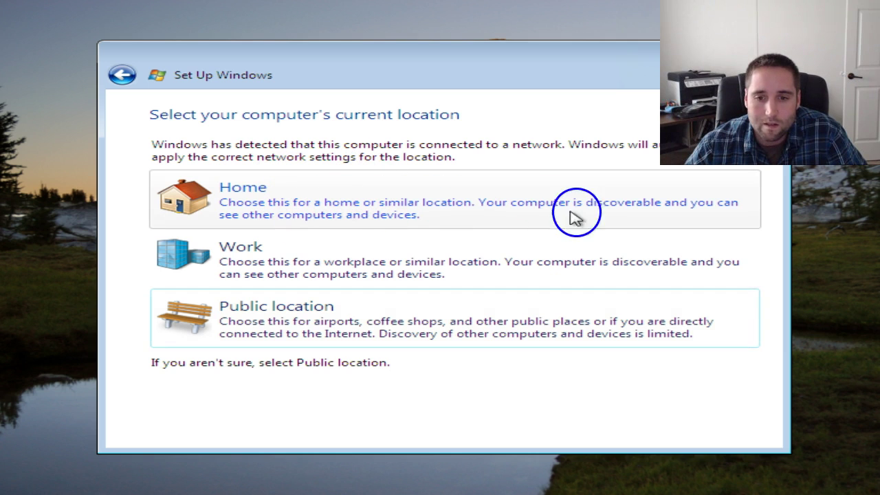
Choose Home as the network location and finish setup to reach the new desktop.
click(366, 201)
click(653, 354)
click(730, 431)
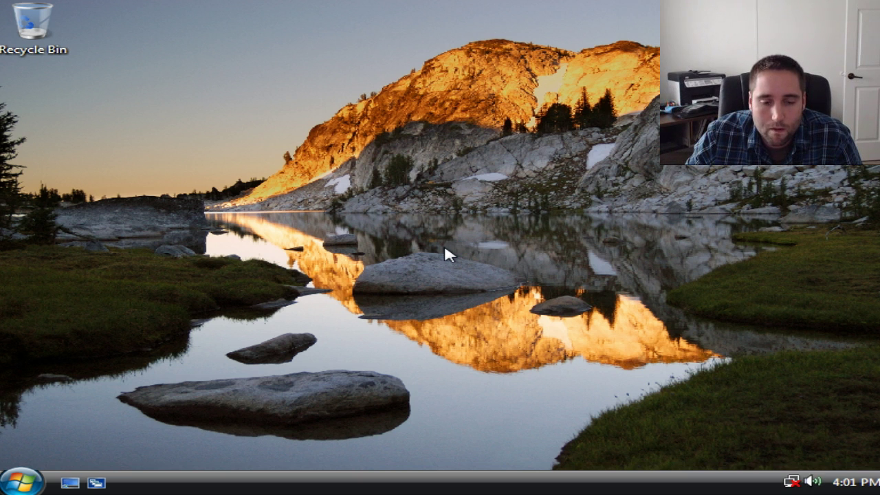
Open Personalization from the desktop's shortcut menu.
click(283, 55)
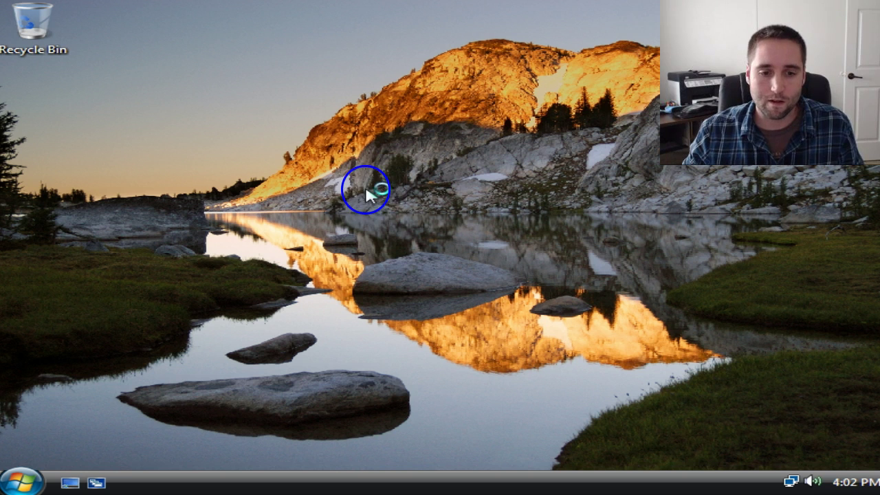
right_click(332, 184)
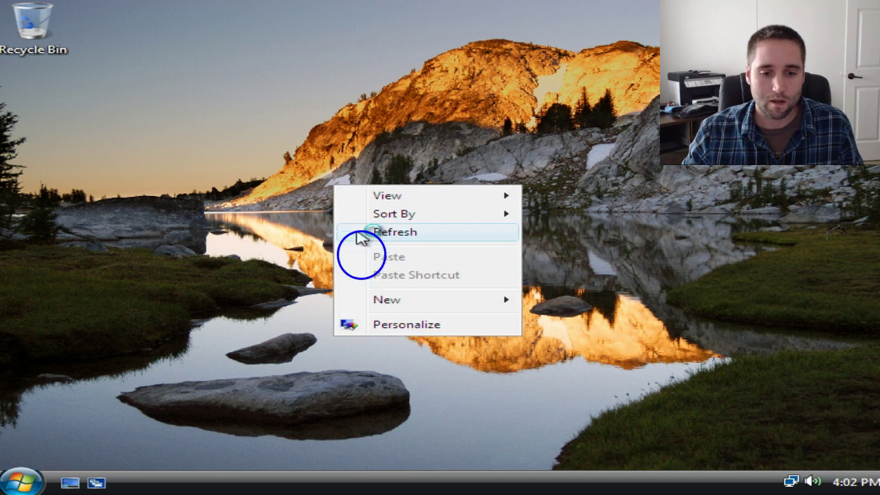
click(399, 324)
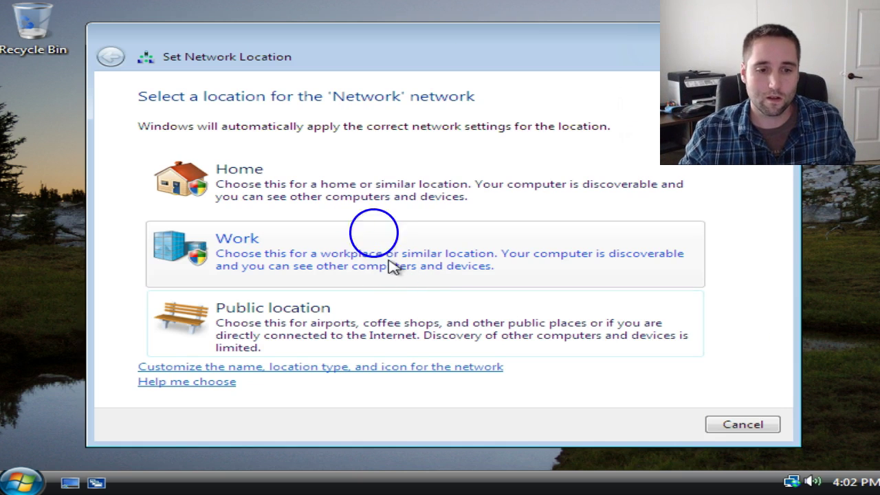
Mark the network as a home (Private) network and approve the permission request.
click(306, 183)
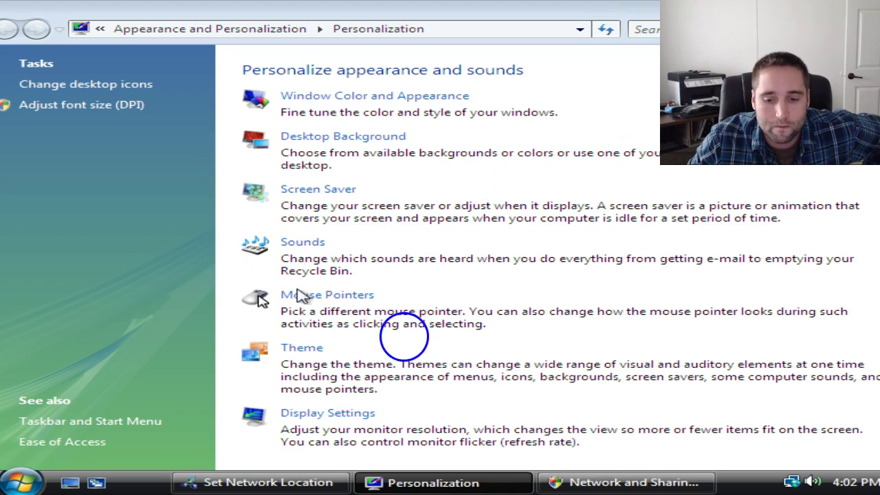
click(607, 483)
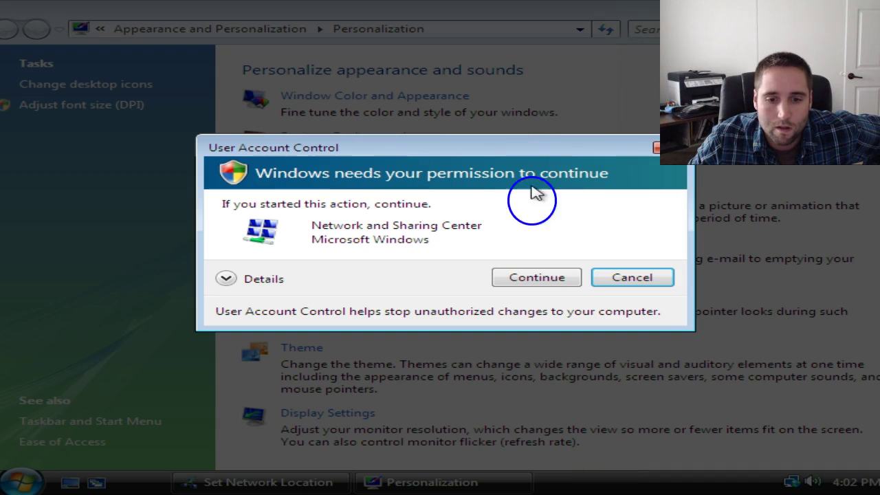
click(539, 277)
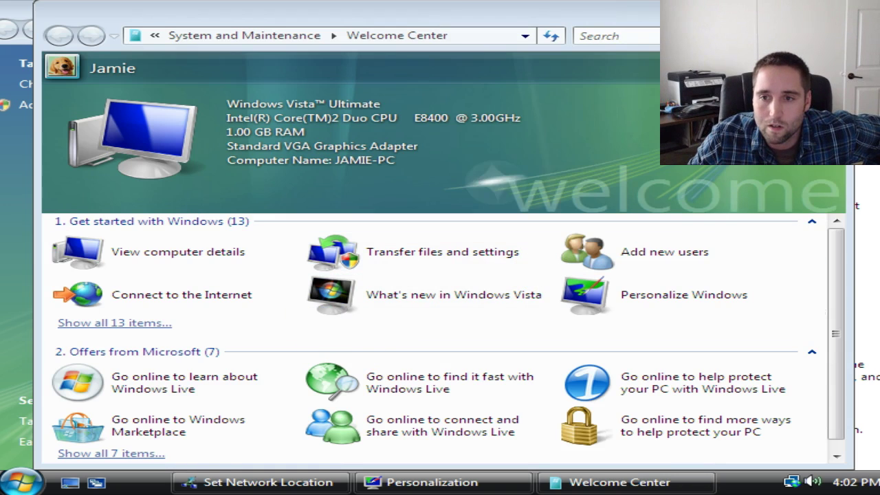
Close Welcome Center, Personalization and the network location confirmation.
click(837, 7)
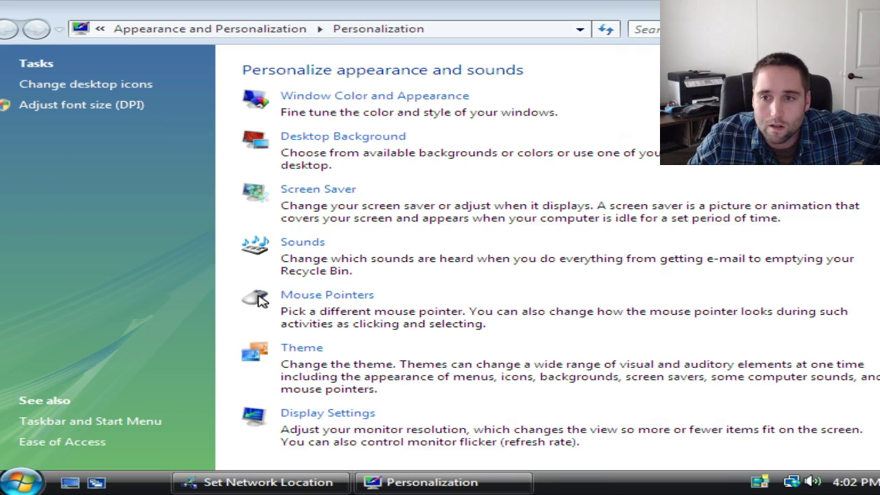
click(865, 8)
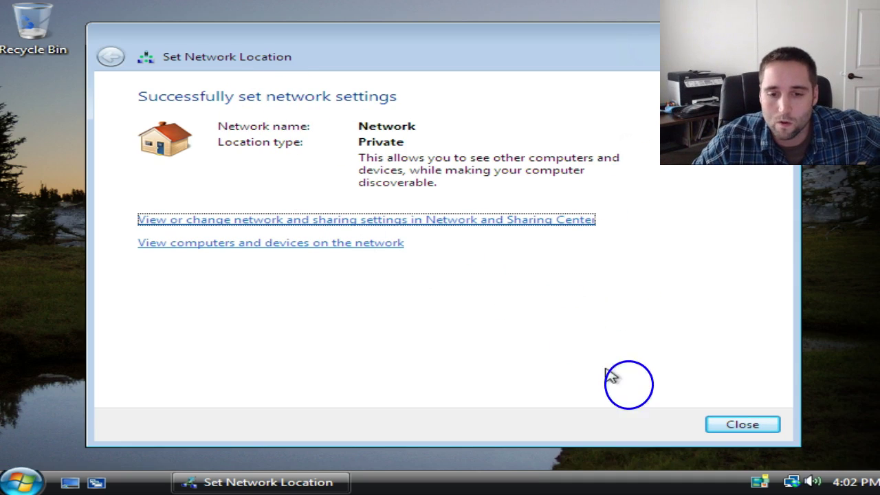
click(722, 420)
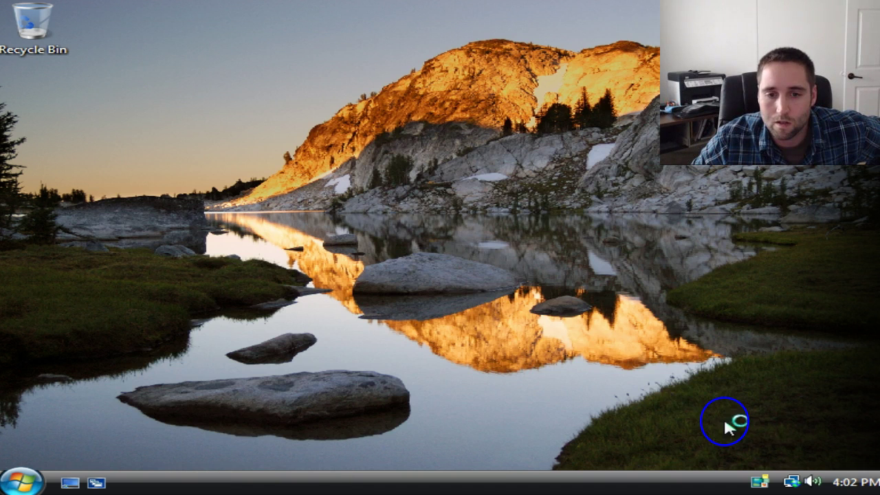
Turn on the Computer, User's Files and Network desktop icons in Desktop Icon Settings and apply.
right_click(376, 190)
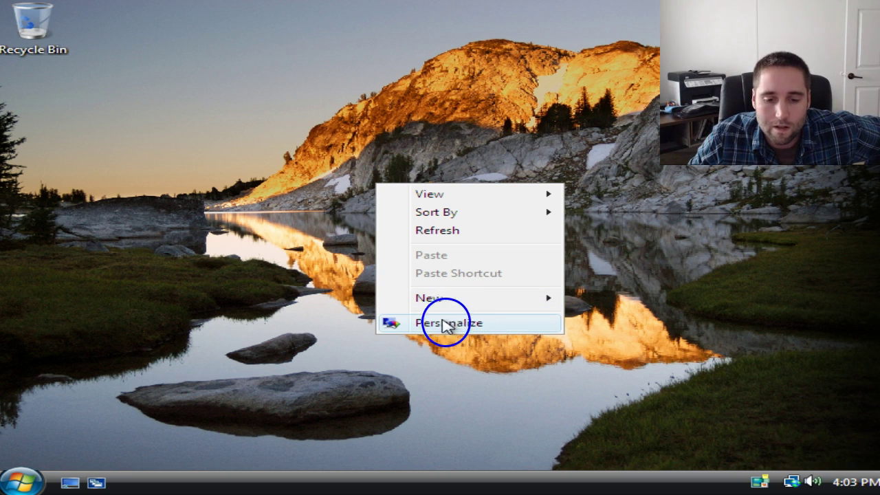
click(446, 326)
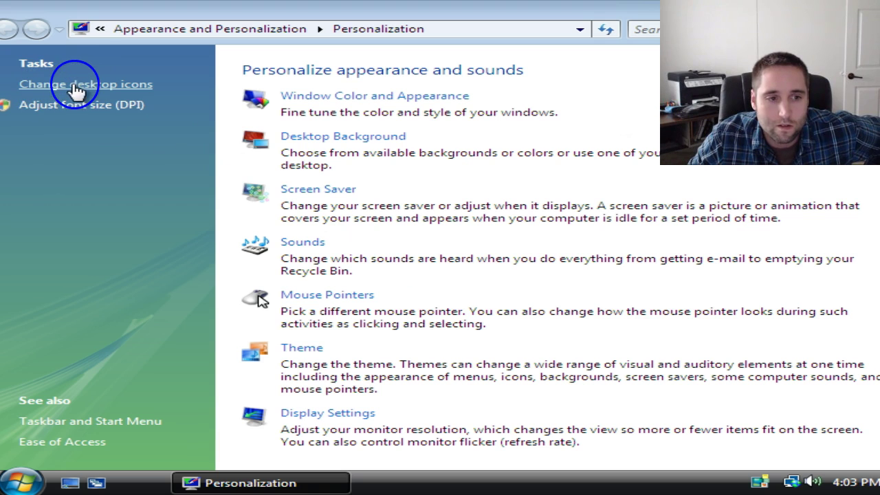
click(77, 86)
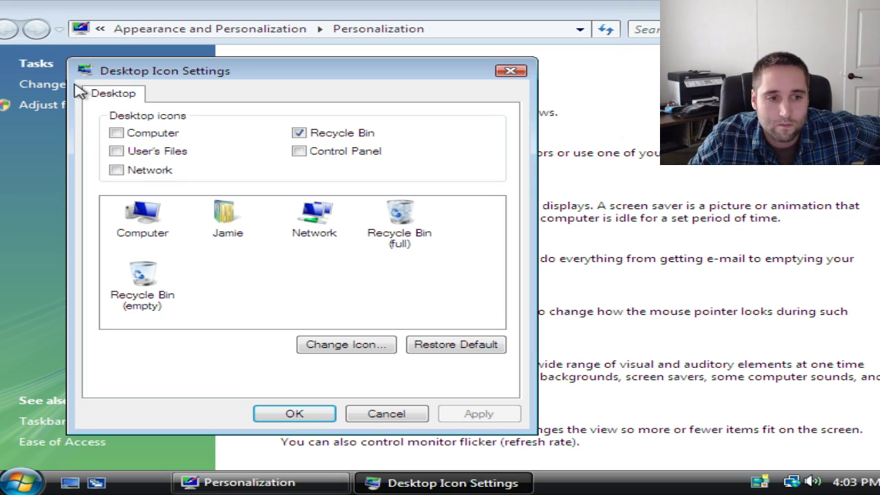
click(115, 133)
click(115, 151)
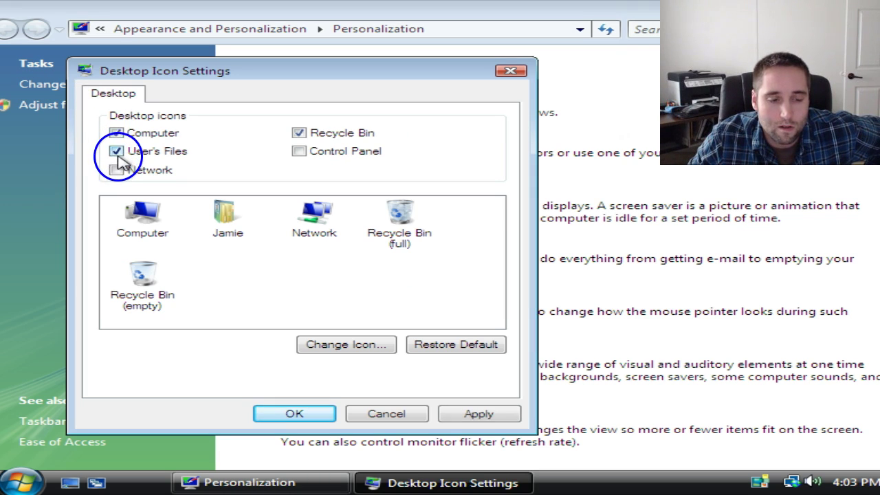
click(116, 171)
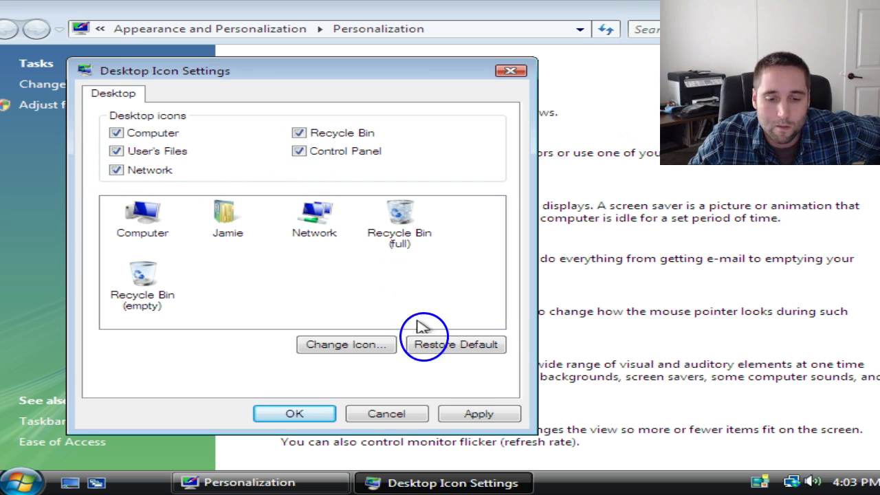
click(467, 415)
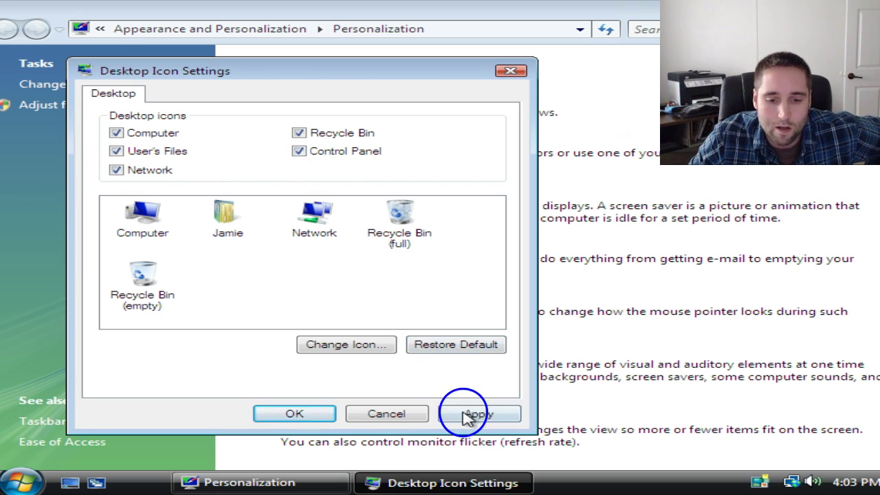
click(329, 413)
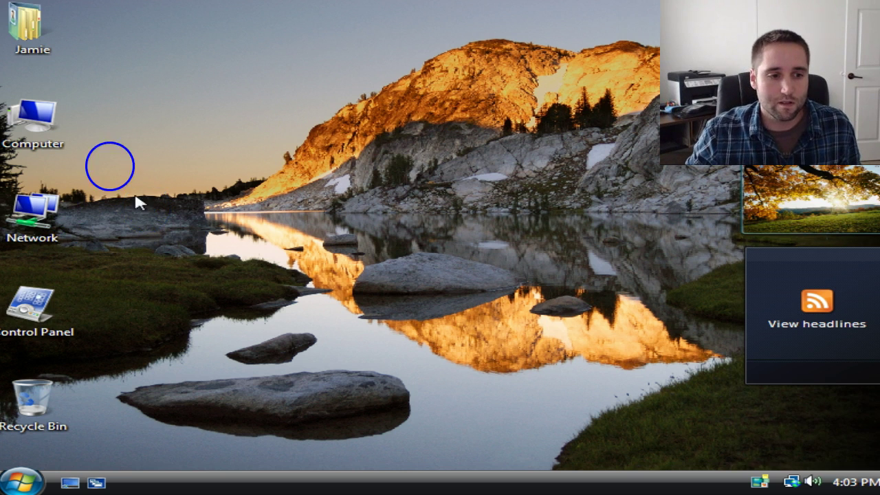
Open Computer's system properties, check 30 days left to activate, then close it.
right_click(34, 129)
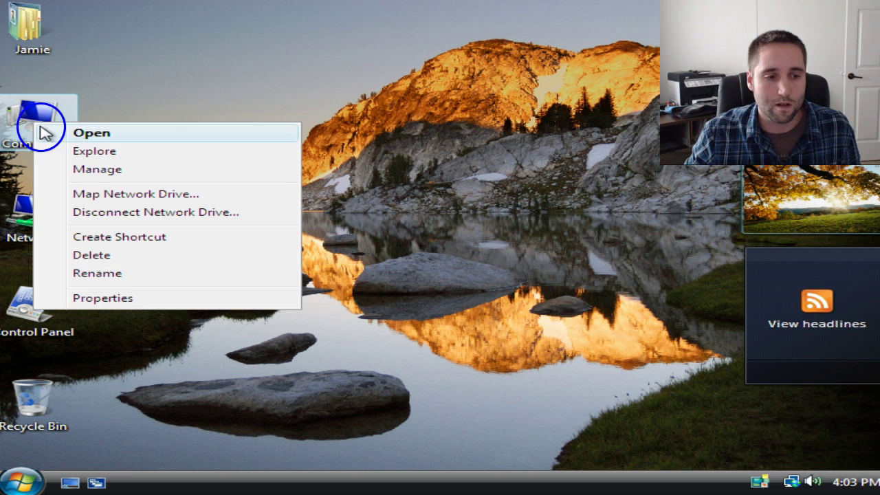
click(126, 297)
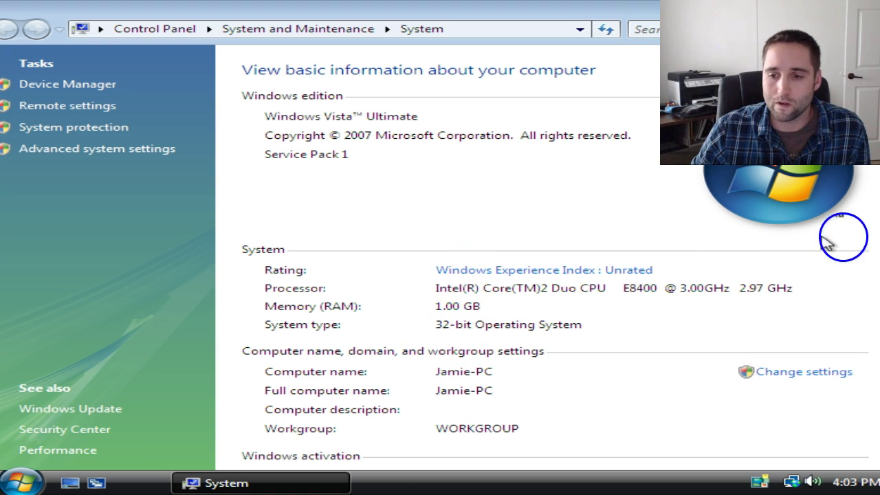
scroll(874, 247, down, 1)
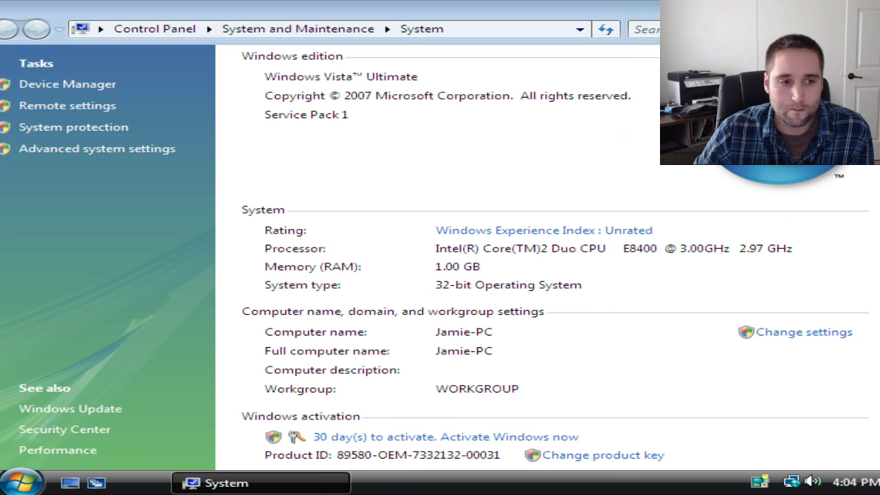
click(868, 8)
click(27, 481)
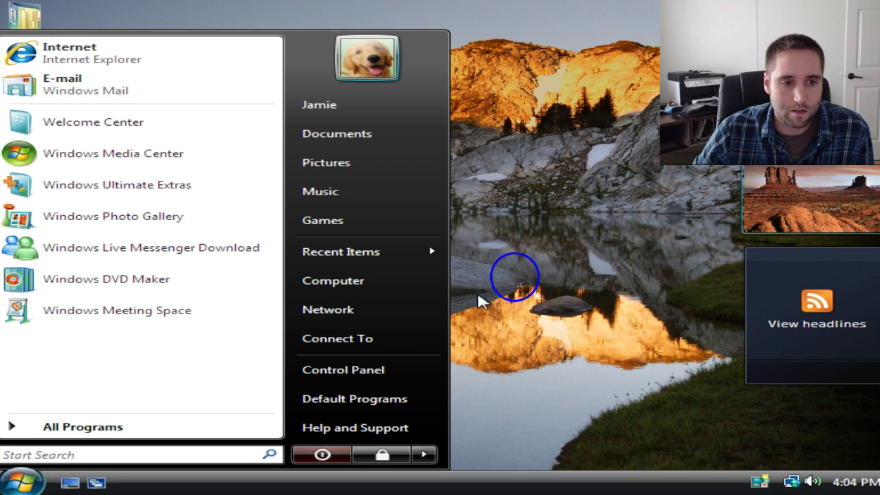
Launch Internet Explorer to the MSN page and look for the toolbar options.
click(160, 59)
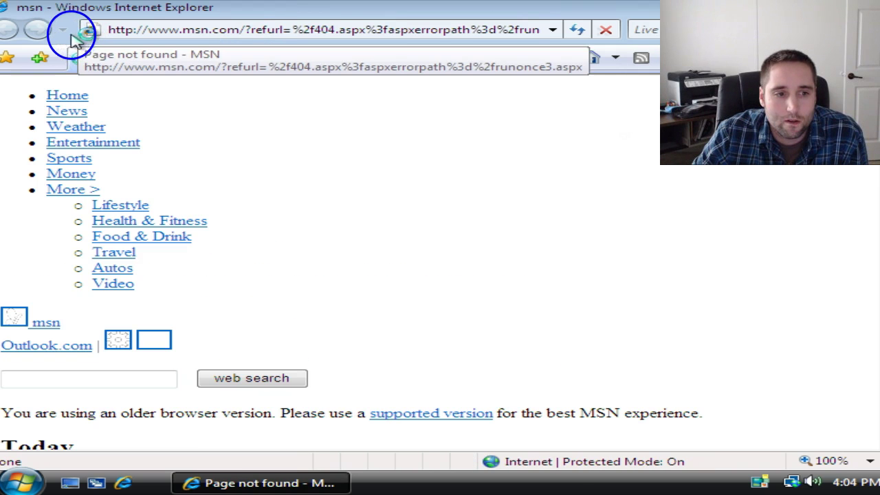
right_click(272, 11)
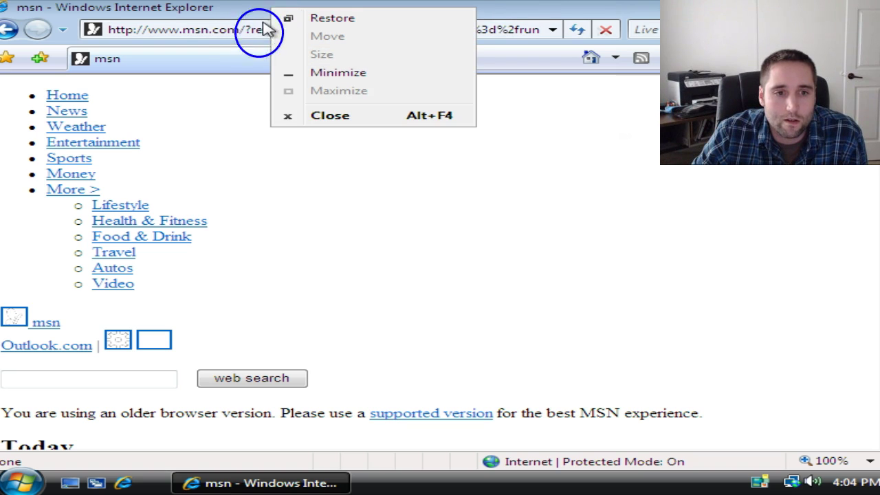
click(234, 62)
right_click(234, 61)
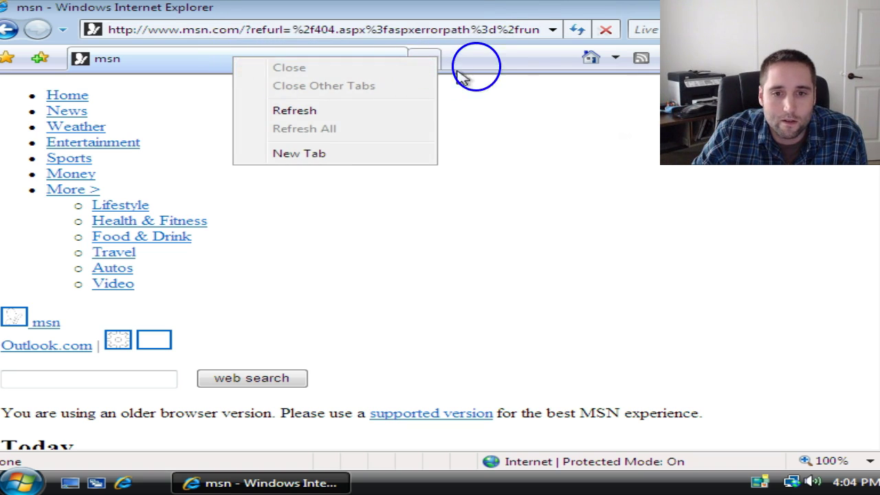
Show the Menu Bar, check Tools for Windows Update, and close the browser.
right_click(493, 64)
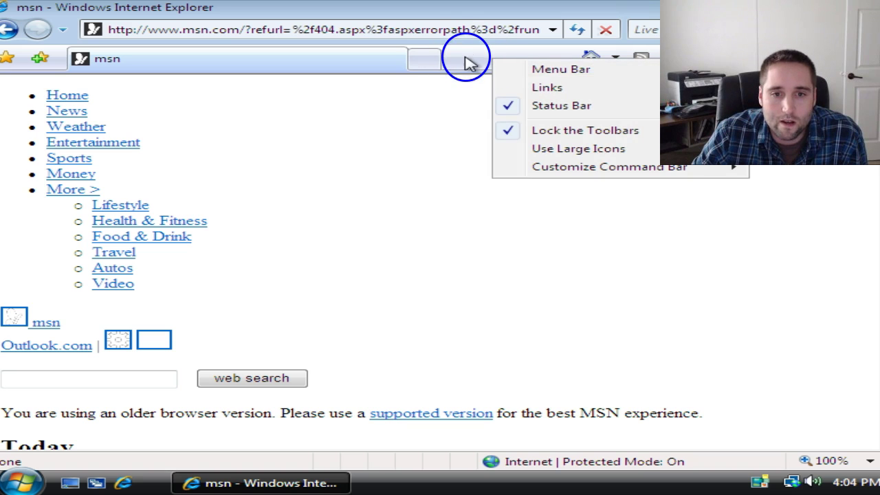
right_click(466, 61)
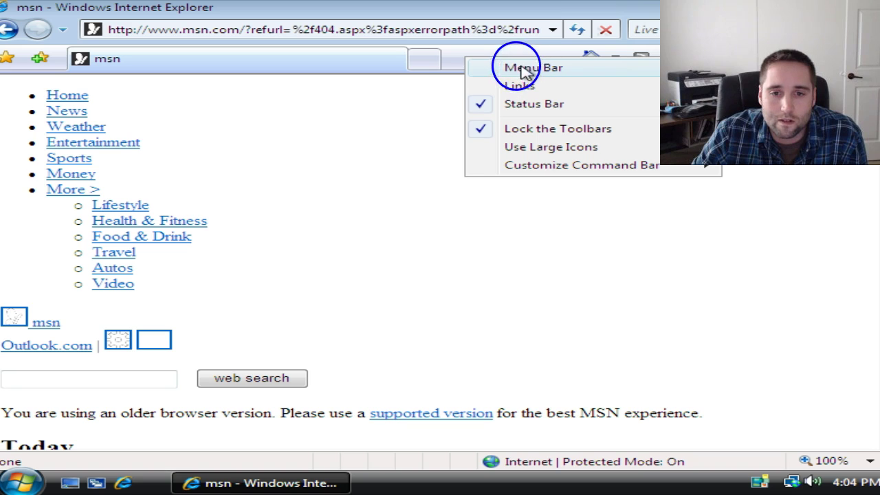
click(489, 69)
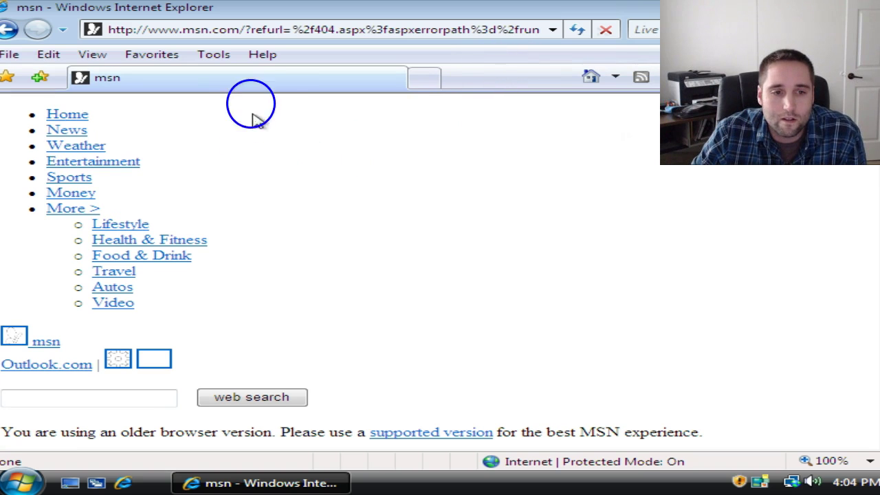
click(216, 56)
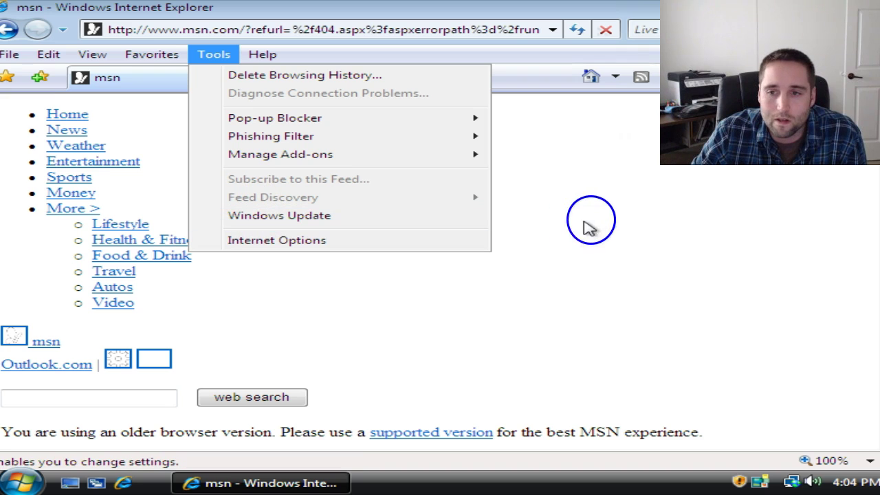
key(alt+F4)
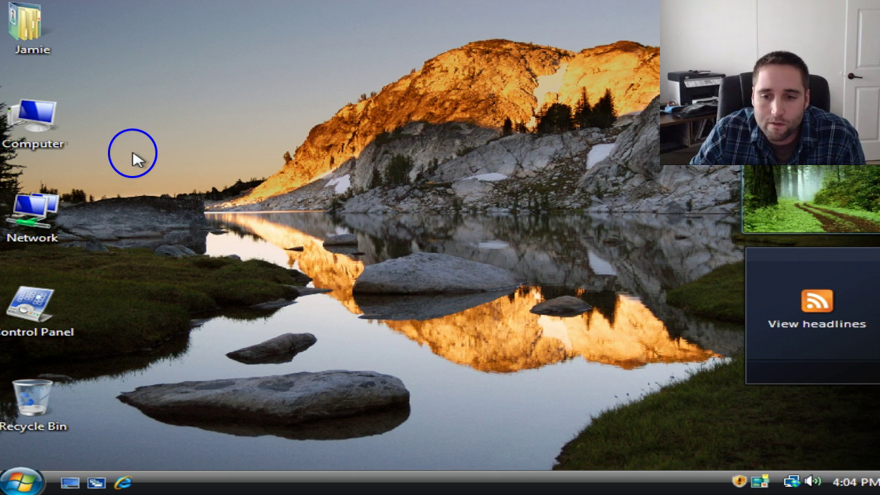
double_click(55, 131)
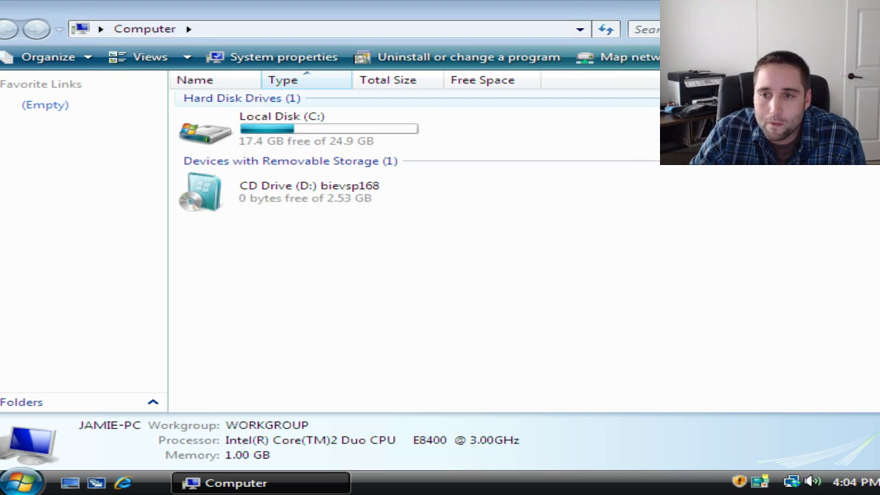
key(alt+F4)
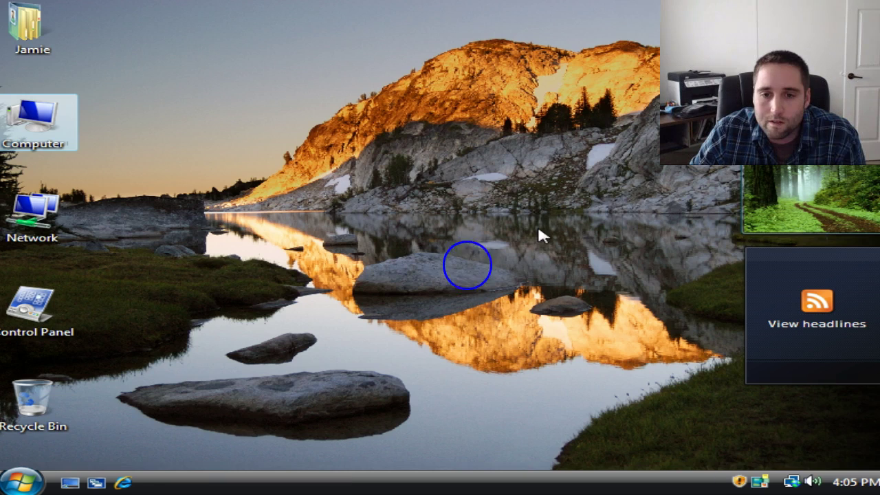